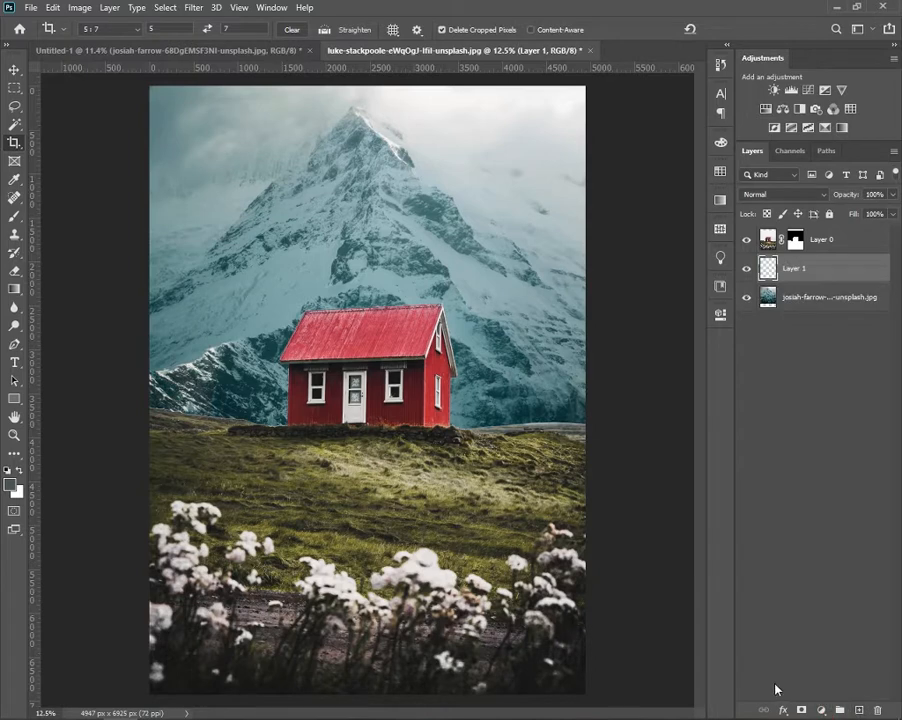
On Layer 1, paint haze over the lower mountain slopes around the house with teal sampled from the mountain and a large soft brush at 26% flow
key(b)
alt+click(425, 250)
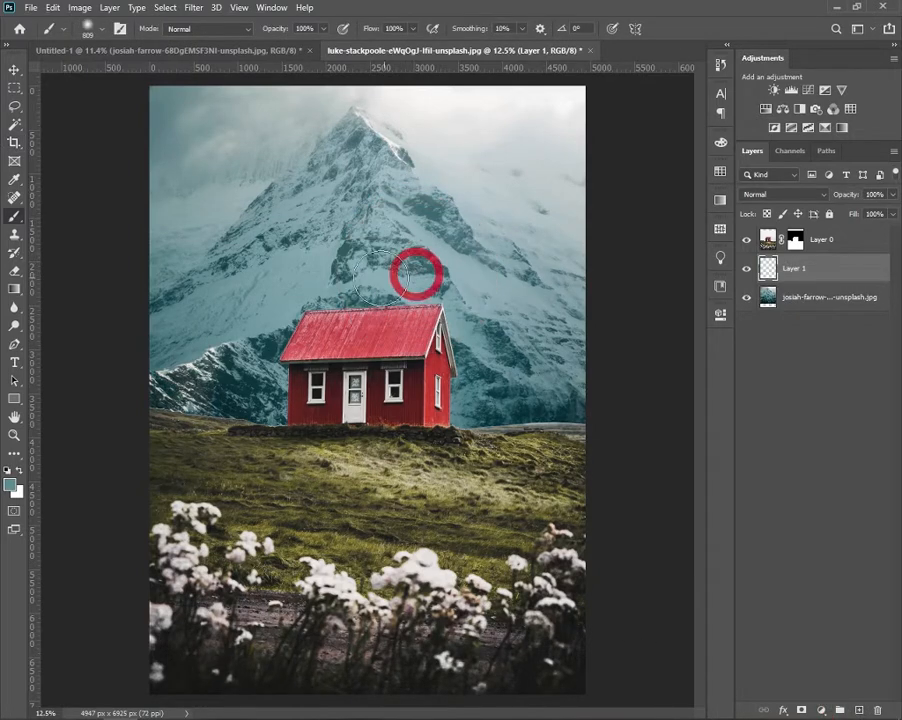
drag(275, 248, 296, 253)
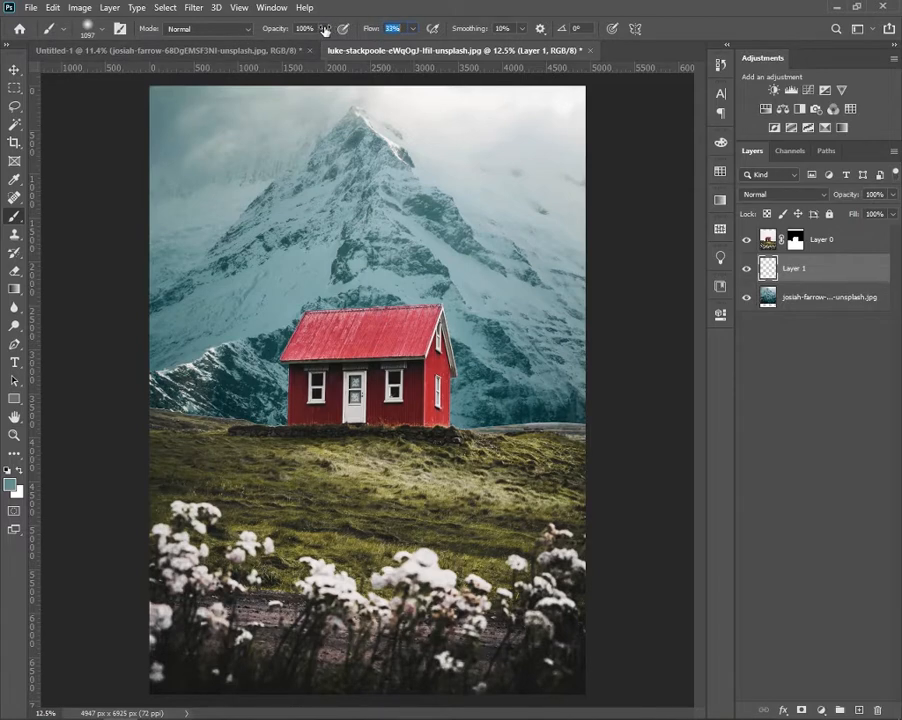
drag(325, 30, 320, 30)
mouse_move(213, 402)
mouse_down()
mouse_move(275, 421)
mouse_move(302, 376)
mouse_move(525, 405)
mouse_move(480, 385)
mouse_up()
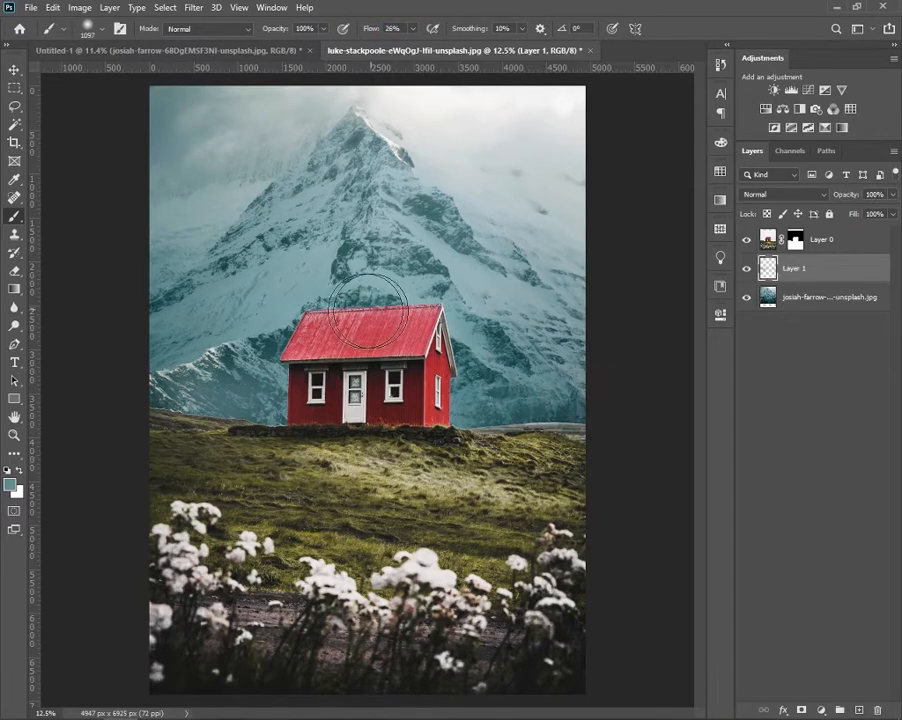
mouse_move(179, 320)
mouse_down()
mouse_move(272, 288)
mouse_move(210, 318)
mouse_move(144, 328)
mouse_move(275, 307)
mouse_move(420, 305)
mouse_up()
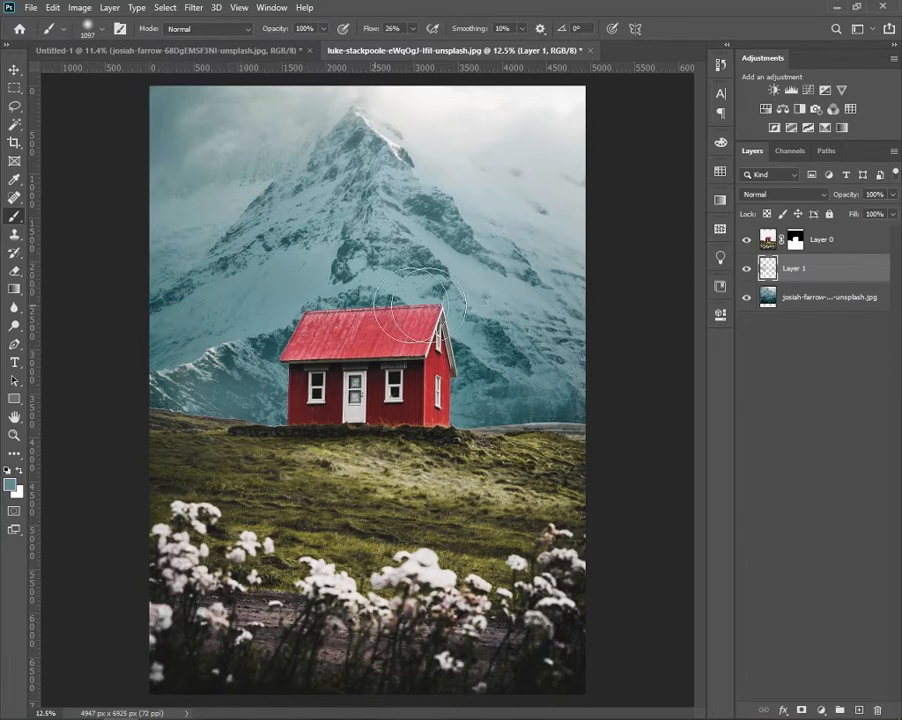
mouse_move(487, 398)
mouse_down()
mouse_move(487, 295)
mouse_move(485, 311)
mouse_move(514, 348)
mouse_move(362, 331)
mouse_up()
mouse_move(241, 342)
mouse_down()
mouse_move(251, 289)
mouse_move(341, 238)
mouse_move(444, 244)
mouse_move(590, 329)
mouse_move(575, 345)
mouse_move(511, 324)
mouse_move(583, 353)
mouse_move(566, 450)
mouse_up()
drag(601, 401, 600, 399)
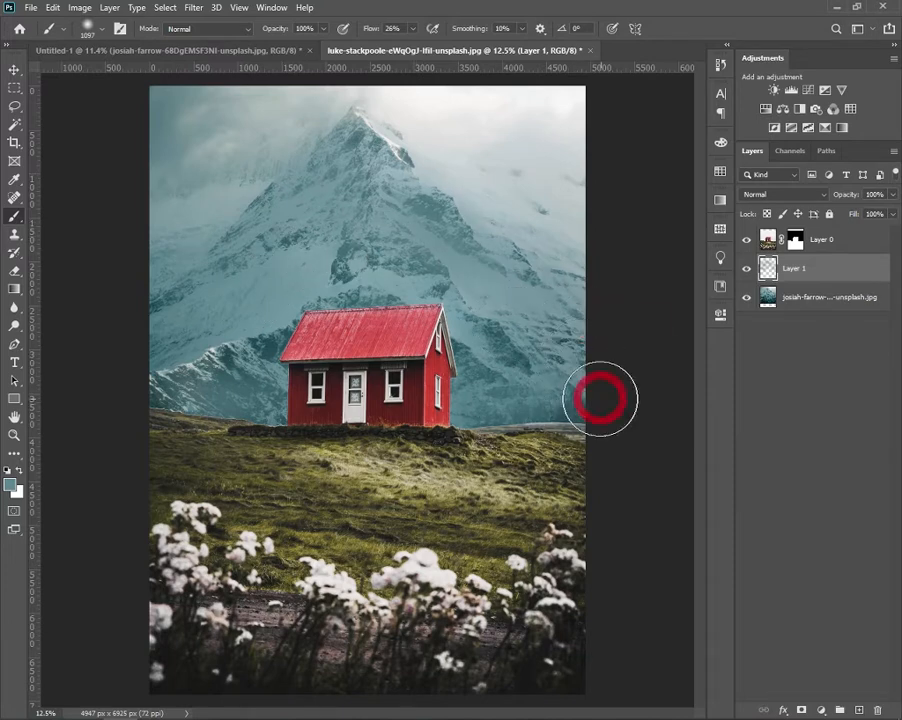
click(74, 368)
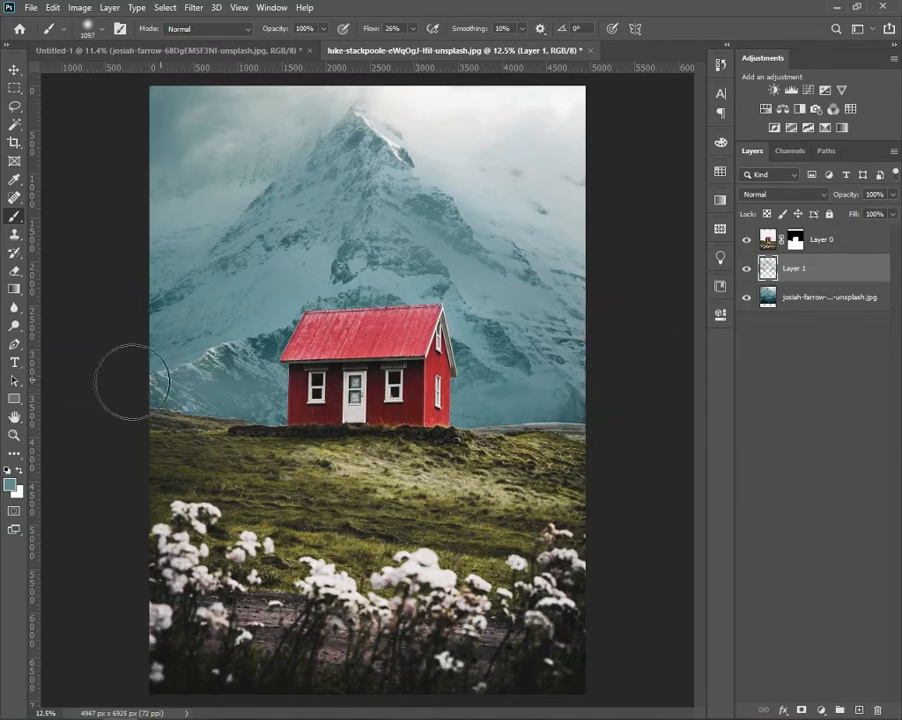
Copy the jasper-guy snow photo layer from the Untitled-1 document into the house composite above Layer 0 and clip it to Layer 0
click(862, 239)
click(127, 50)
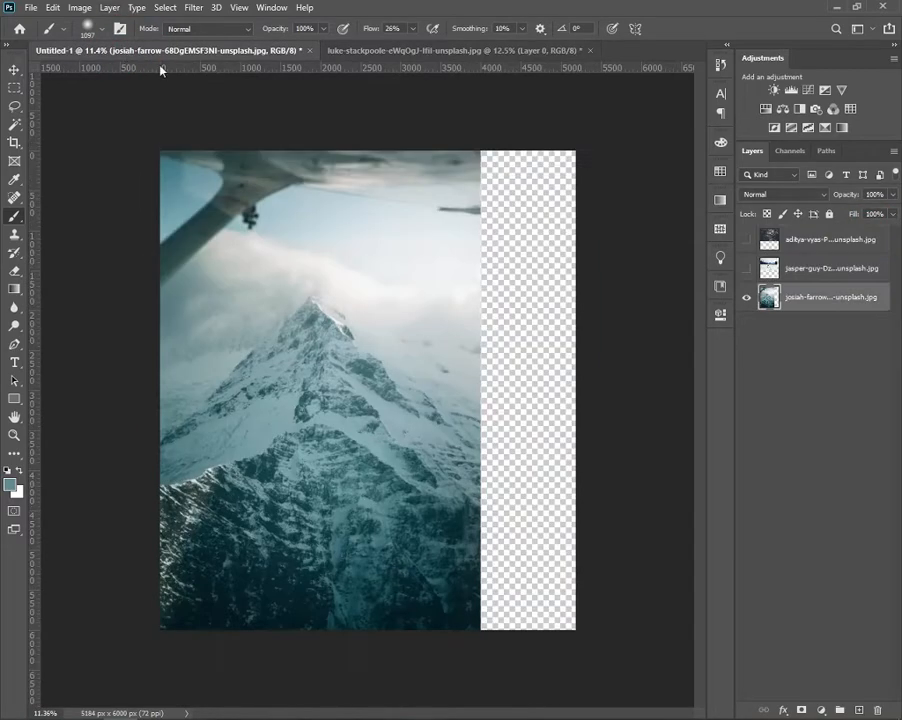
click(791, 268)
click(746, 269)
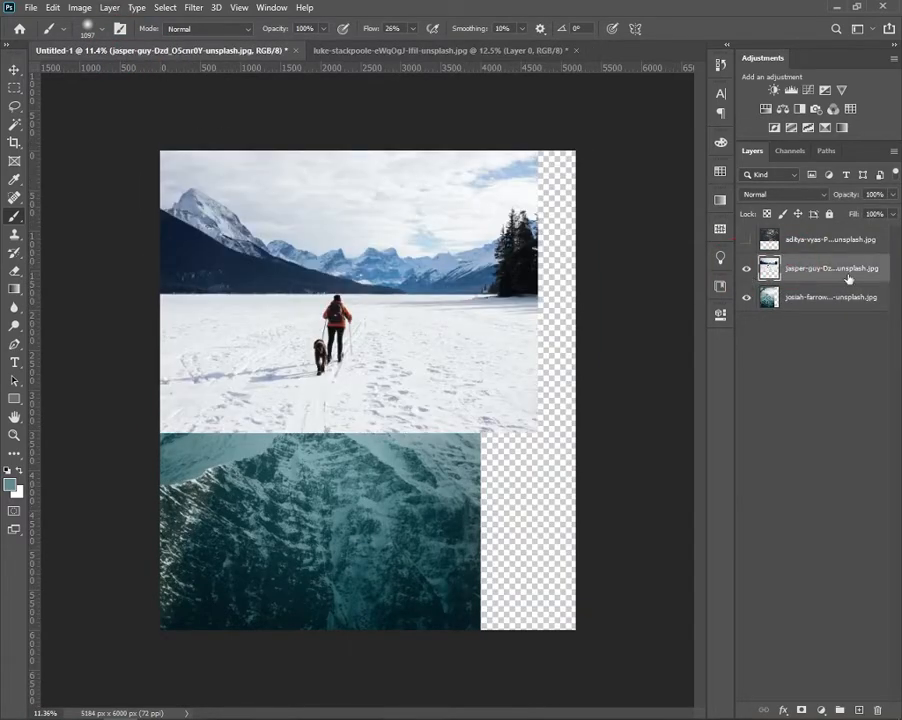
key(ctrl+Tab)
key(ctrl+v)
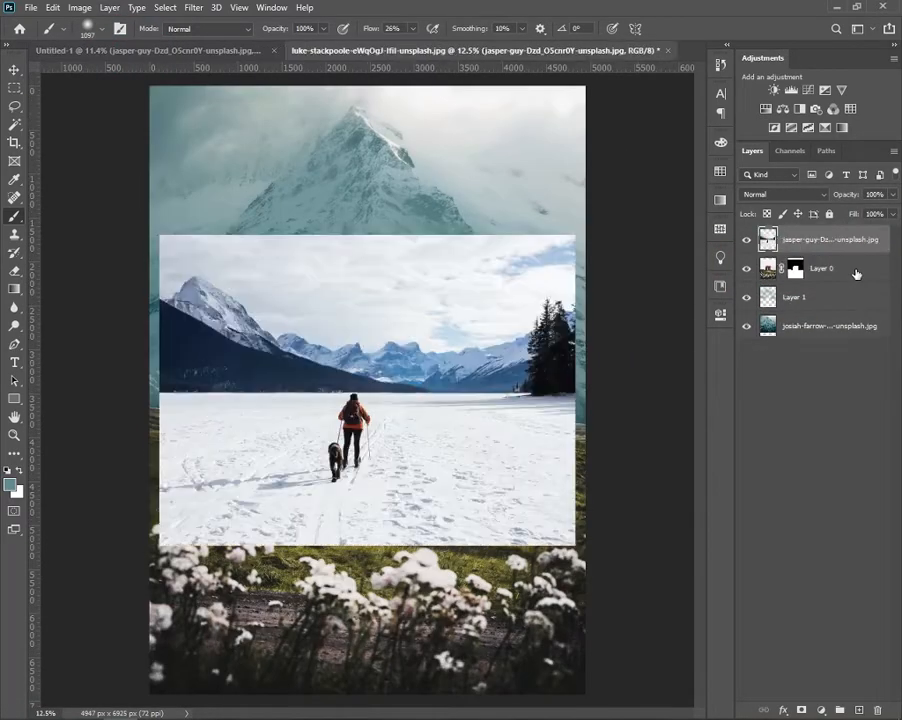
key(ctrl+alt+g)
Stretch the snow photo vertically to cover the whole foreground and warp its centre upward
key(ctrl+t)
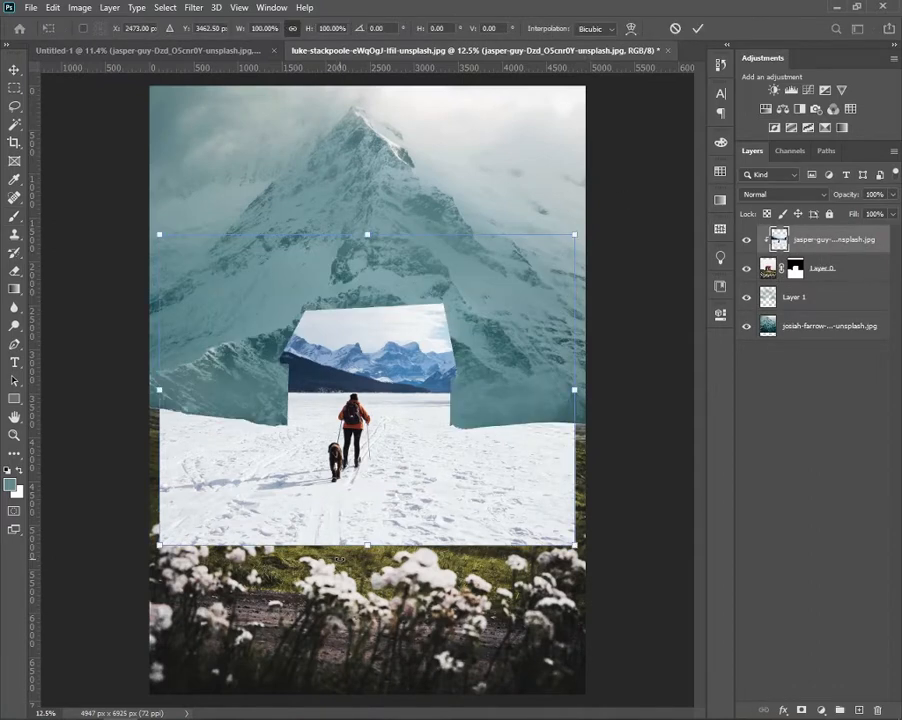
drag(369, 548, 369, 694)
drag(367, 234, 368, 171)
right_click(321, 446)
click(349, 541)
drag(346, 531, 358, 472)
key(Return)
Lasso the hiker and dog on the snow photo, remove them with a content-aware fill and clear the selection
key(l)
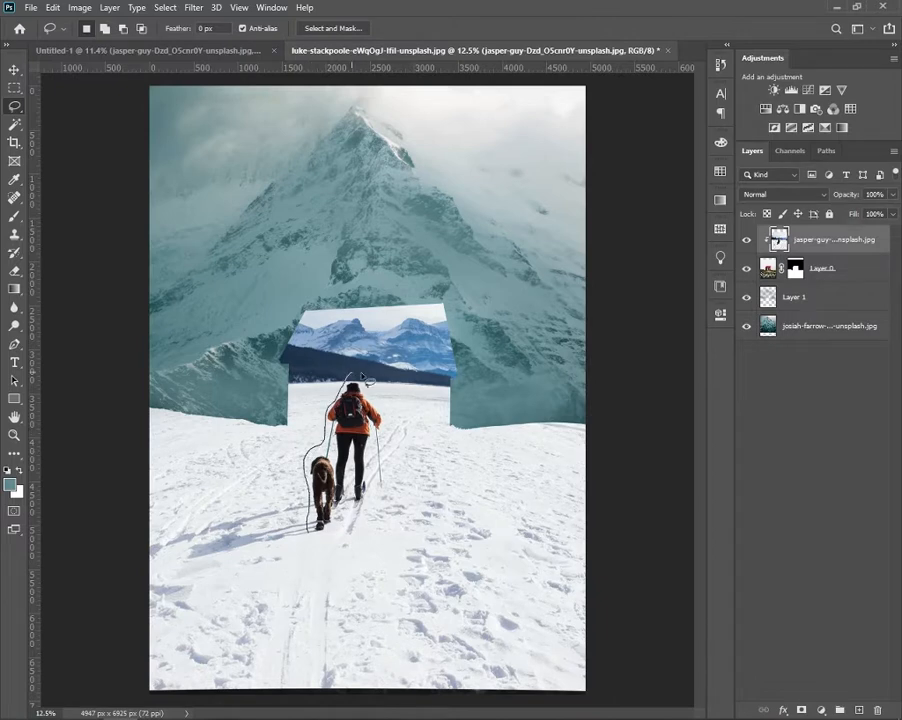
drag(326, 540, 319, 547)
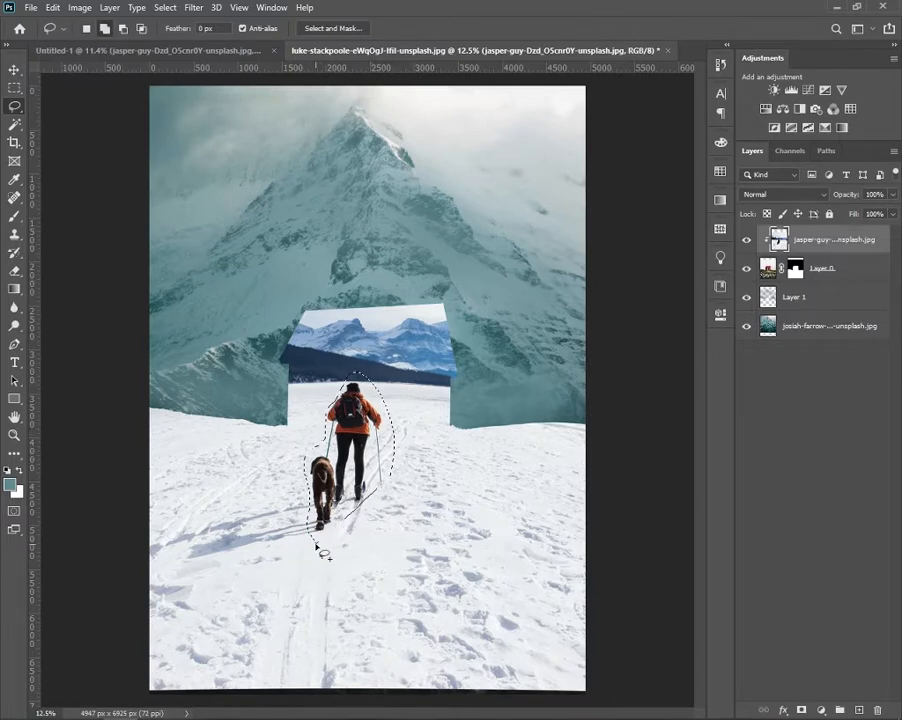
key(shift+BackSpace)
click(529, 193)
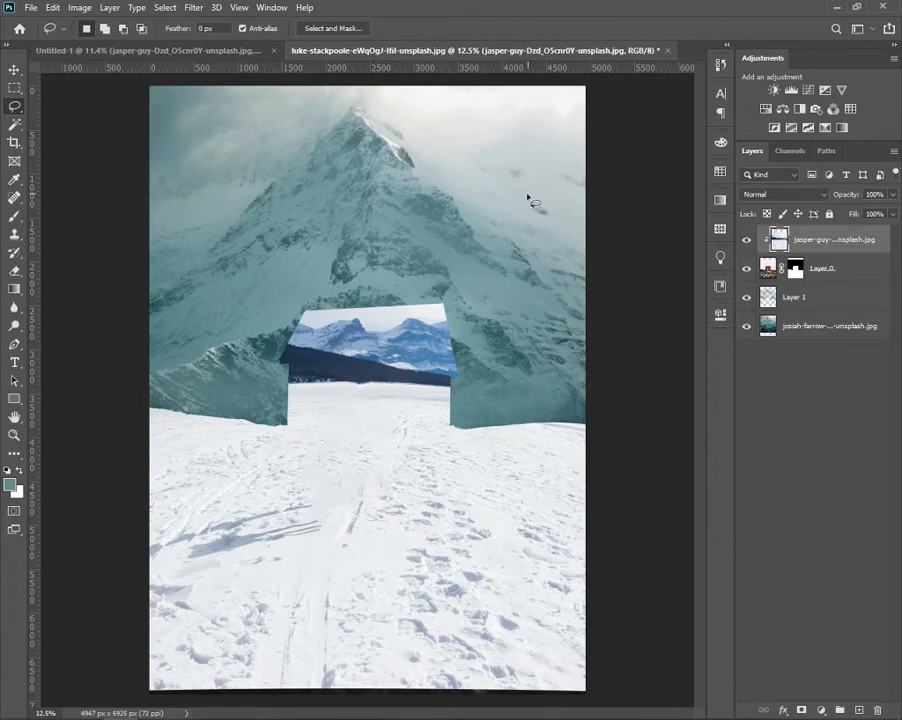
Add a layer mask to the snow photo and paint black with a soft brush over the house area to reveal the red house
click(806, 706)
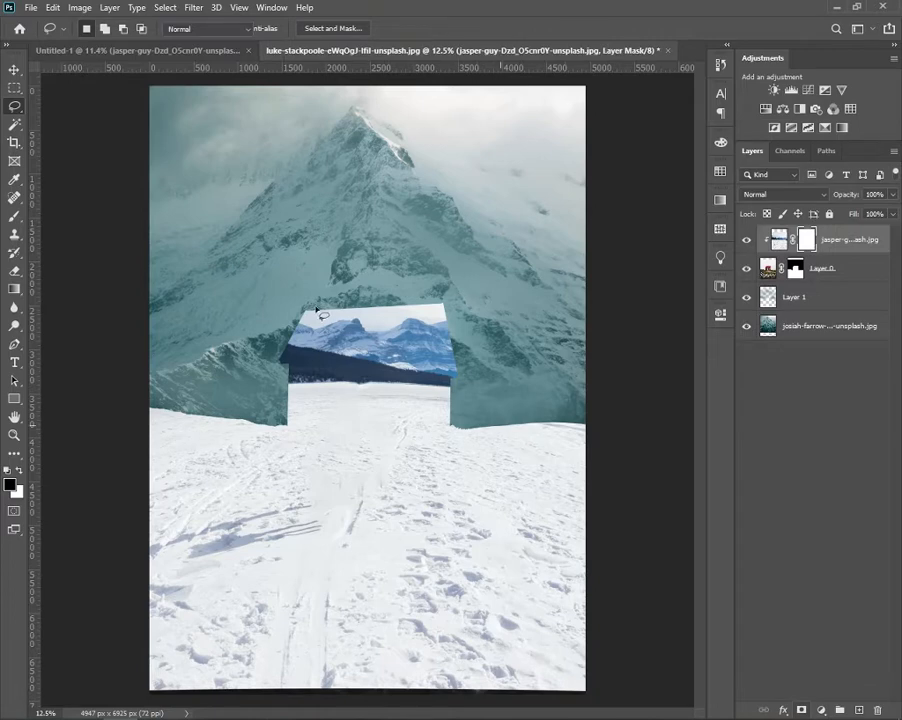
key(b)
key(v)
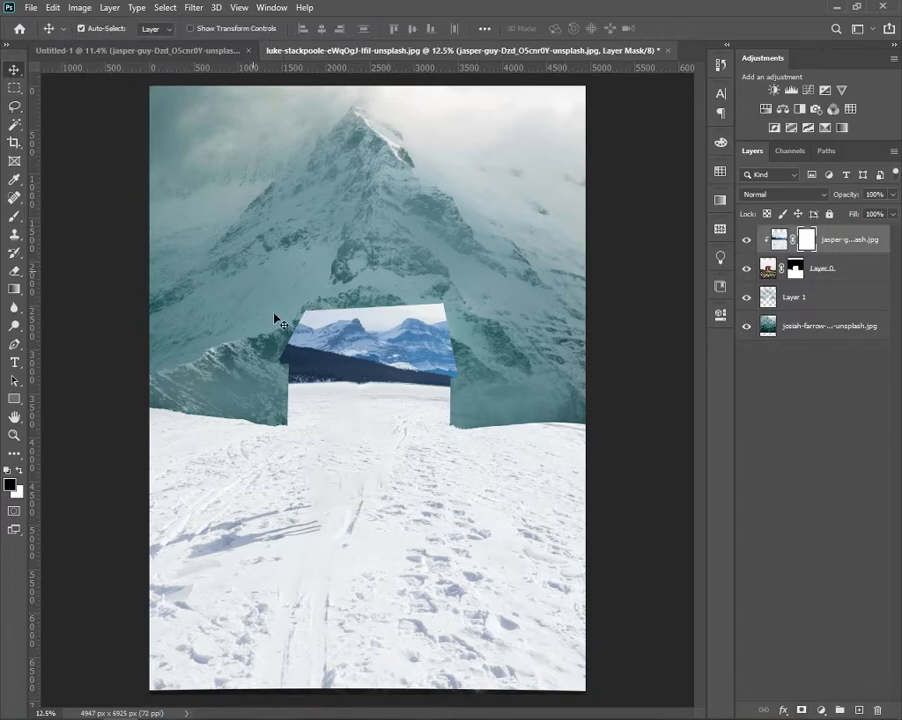
key(b)
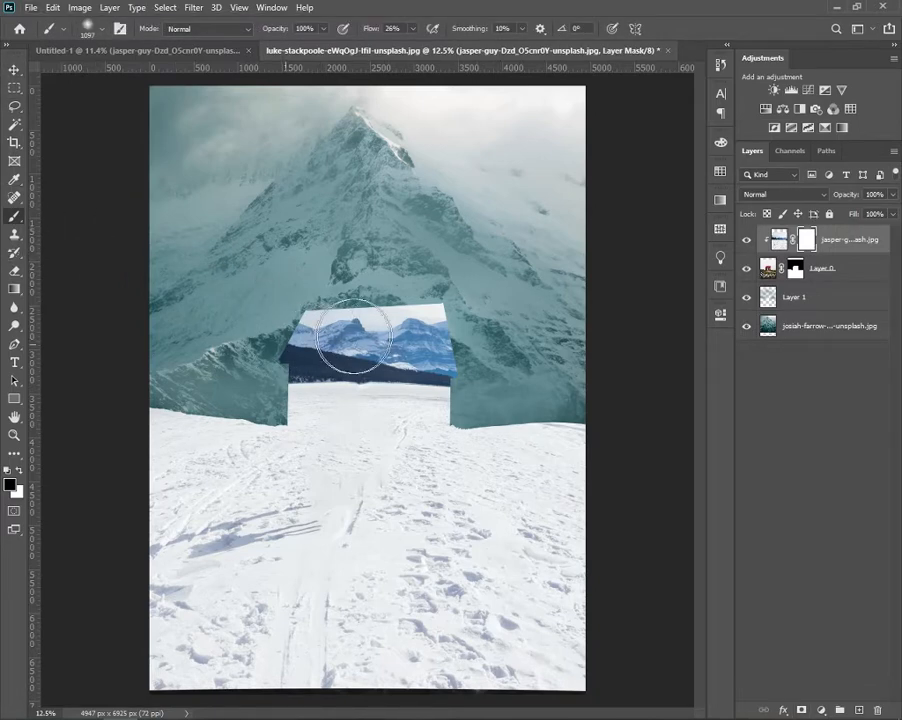
mouse_move(353, 337)
mouse_down()
mouse_move(407, 332)
mouse_move(473, 342)
mouse_up()
mouse_move(384, 376)
mouse_down()
mouse_move(294, 367)
mouse_move(289, 379)
mouse_move(345, 378)
mouse_up()
alt+right_click(414, 382)
scroll(405, 397, up, 1)
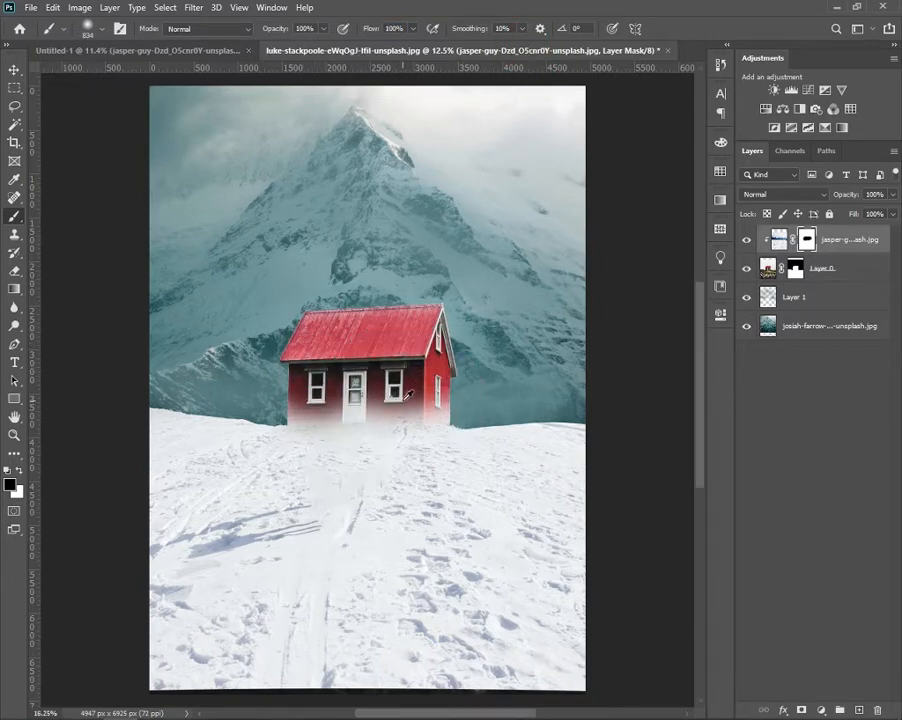
scroll(403, 392, left, 3)
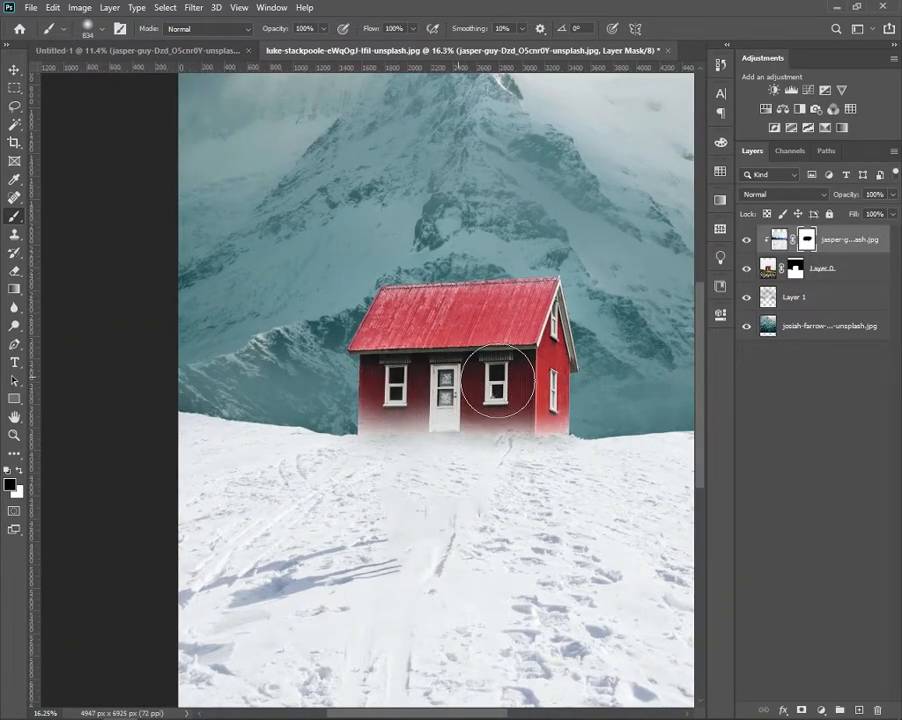
click(369, 382)
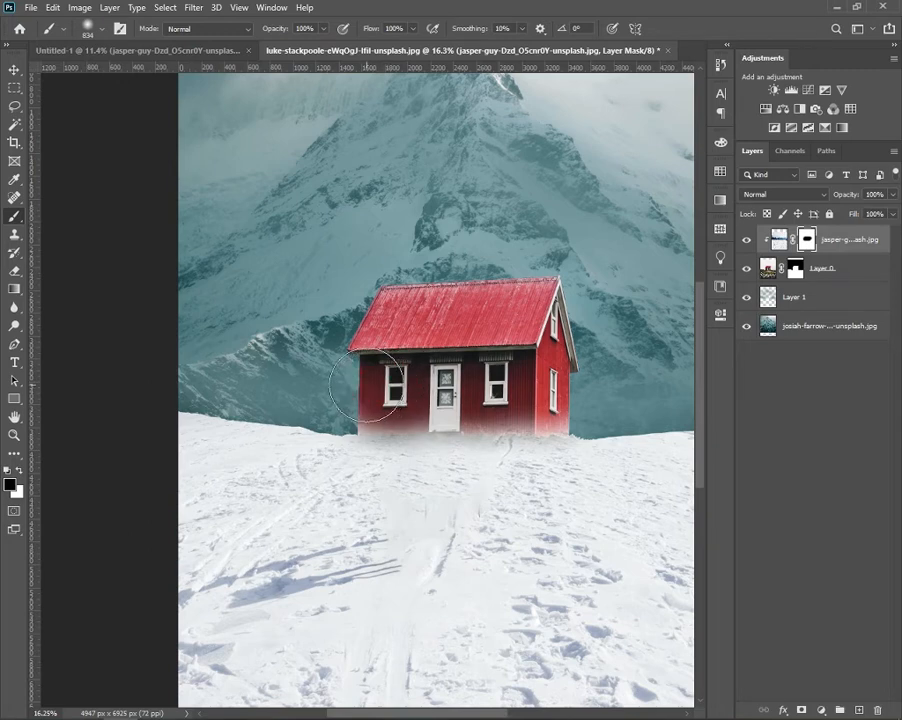
Refine the snow photo's mask along the base of the house with a smaller soft brush, blending the walls into the snow
click(20, 474)
click(432, 472)
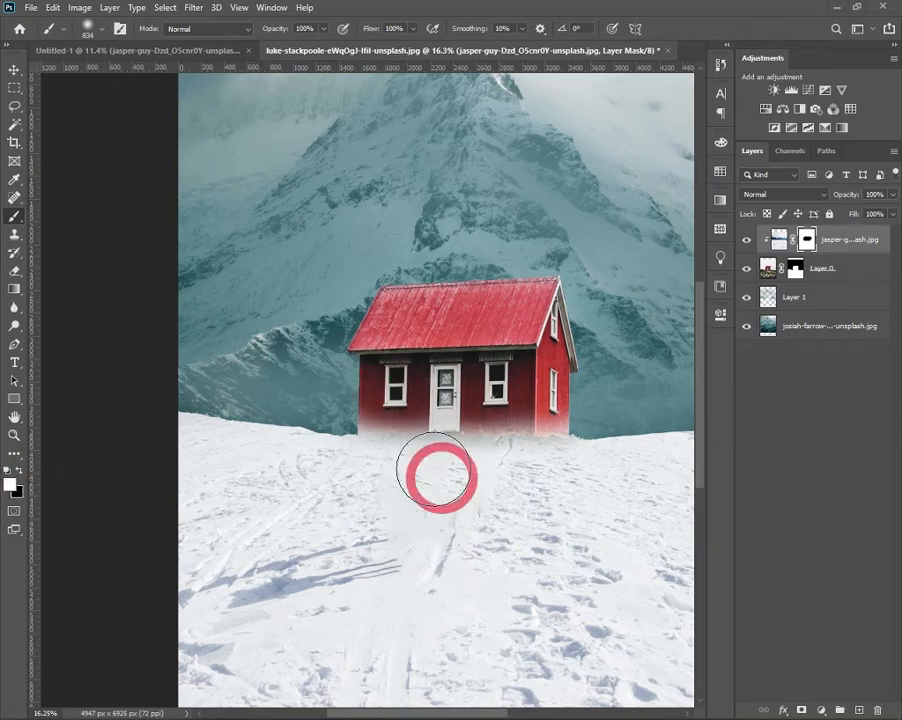
click(468, 468)
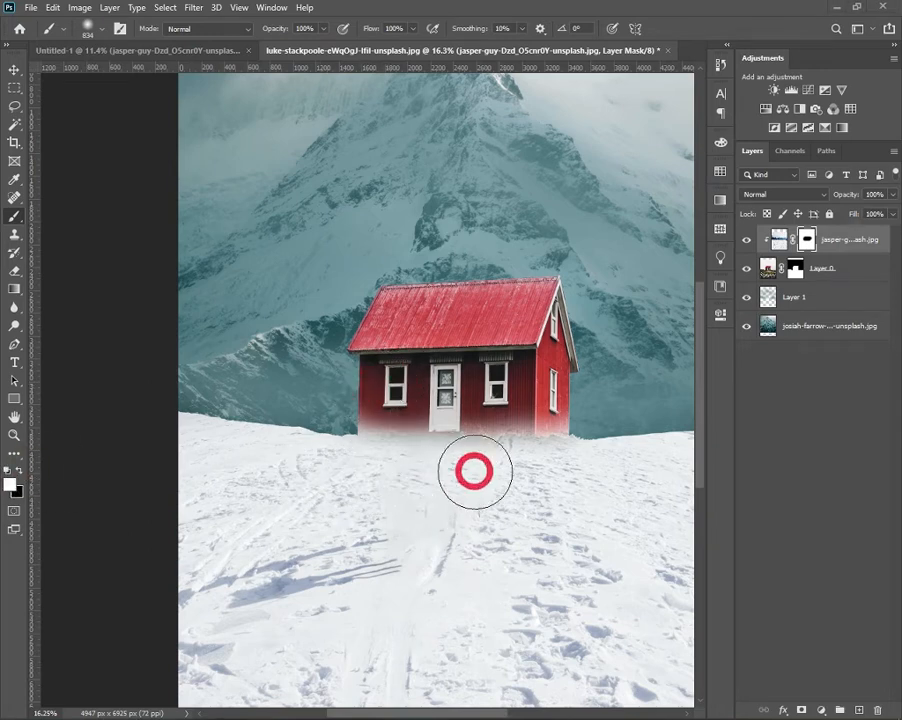
alt+right_click(434, 376)
mouse_move(414, 399)
mouse_down()
mouse_move(366, 406)
mouse_move(548, 406)
mouse_up()
key(ctrl+z)
key(x)
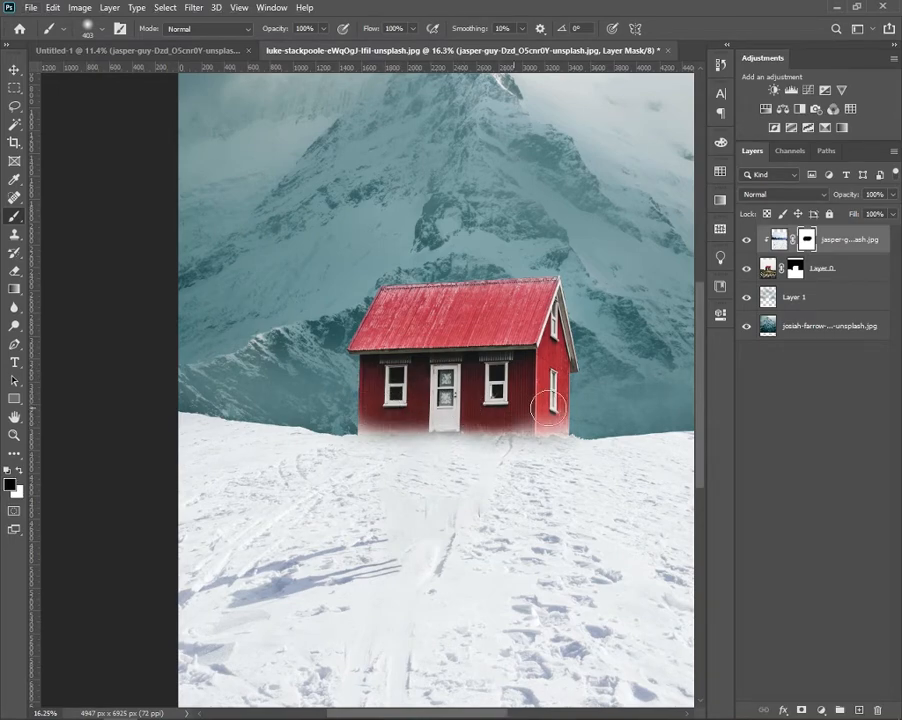
Add a Curves adjustment above the snow photo, pull the RGB midtones down slightly and clip it to the layers below
scroll(504, 406, down, 5)
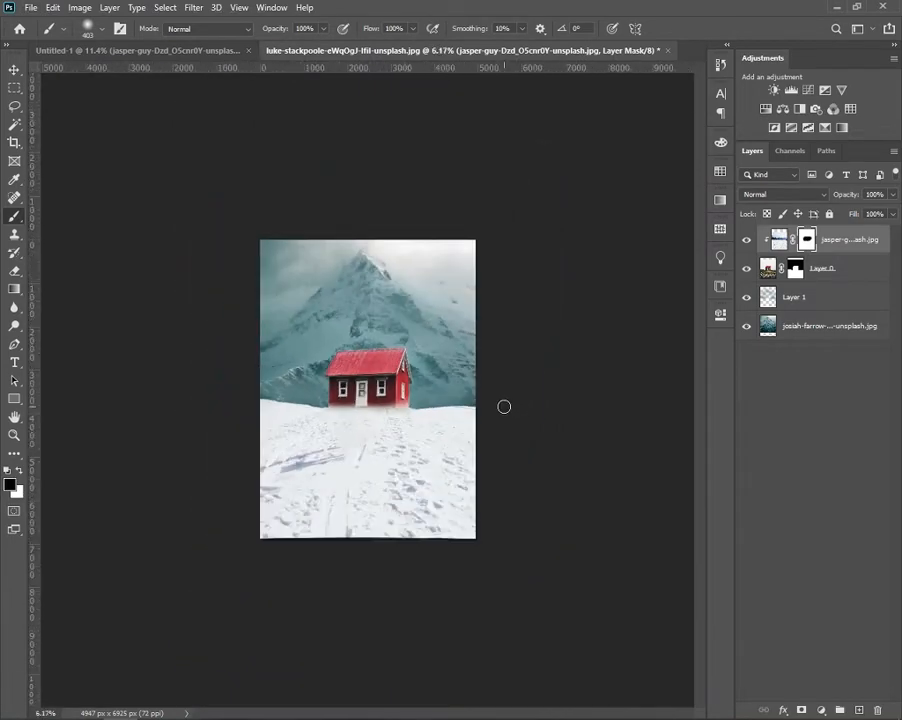
key(v)
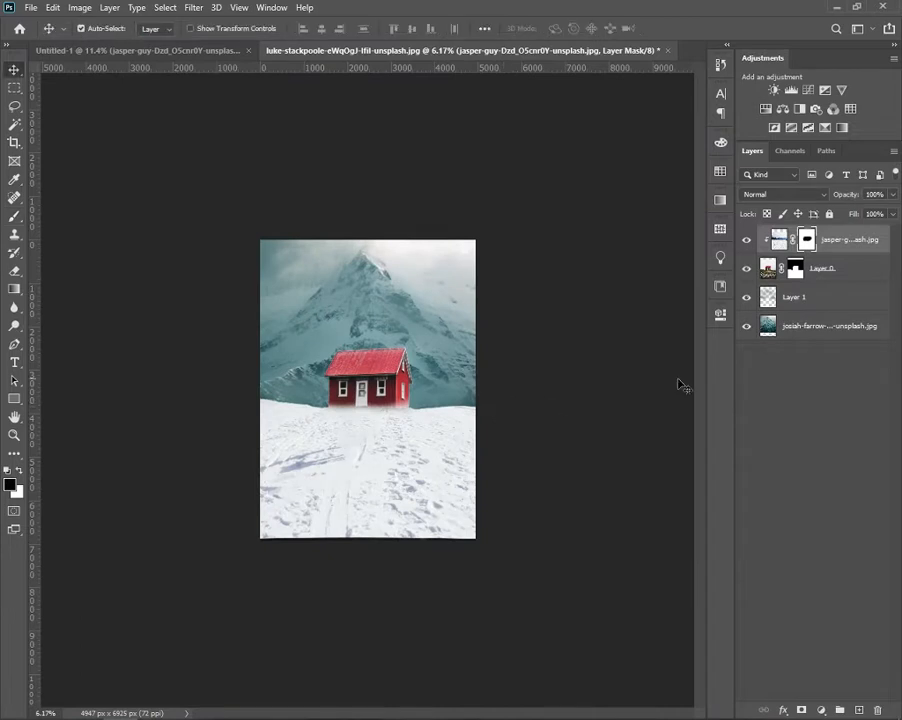
click(809, 91)
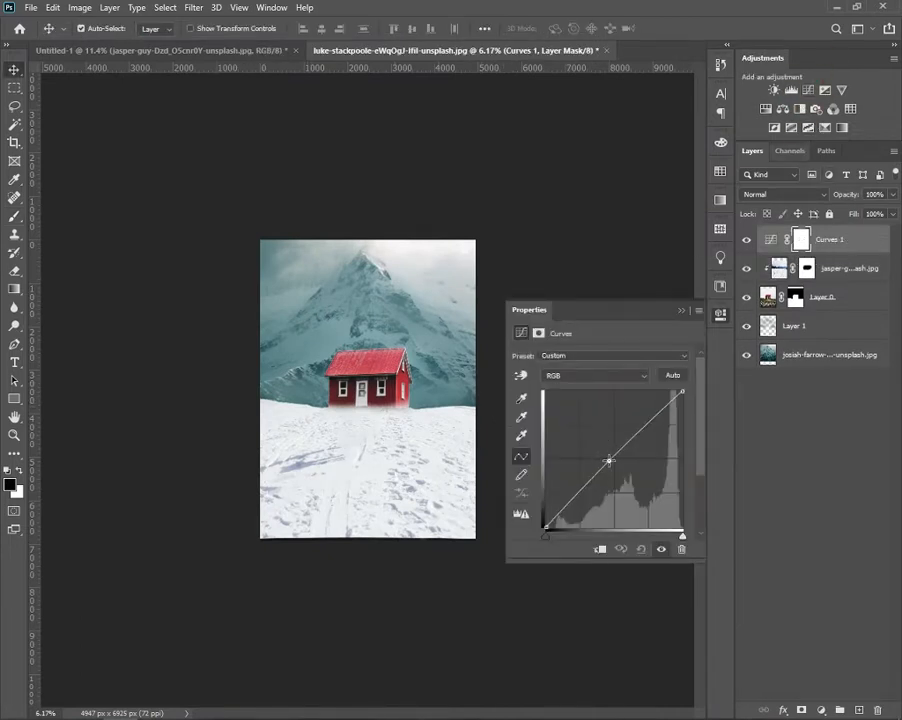
mouse_move(609, 461)
mouse_down()
mouse_move(619, 486)
mouse_move(611, 472)
mouse_up()
click(600, 549)
Cool the snow in the Curves adjustment by lowering the red midtones, slightly lowering the green midtones and adjusting the blue midtones
click(624, 376)
click(600, 396)
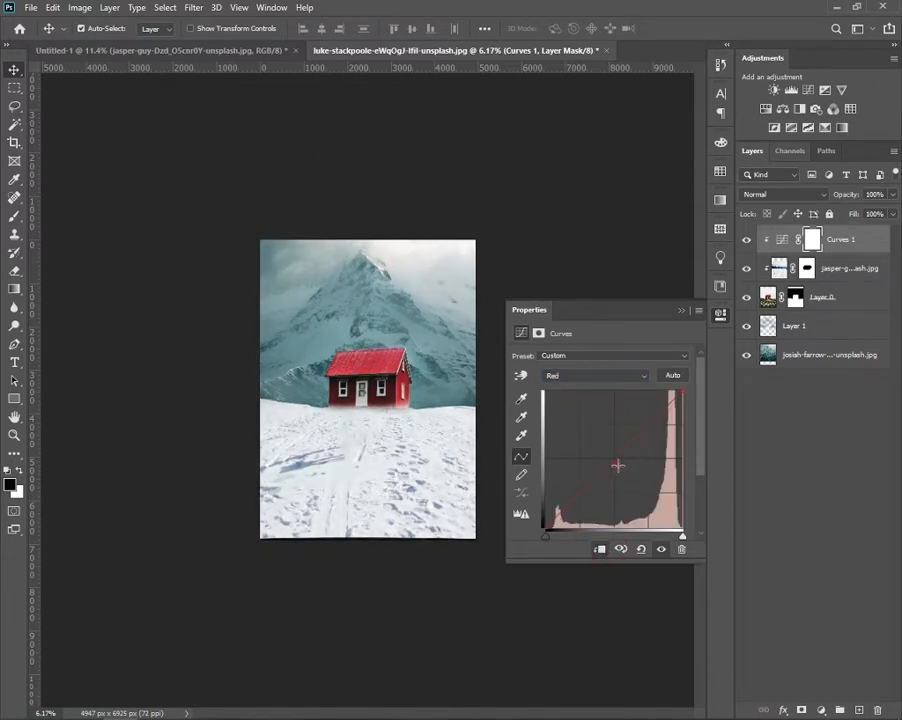
click(610, 375)
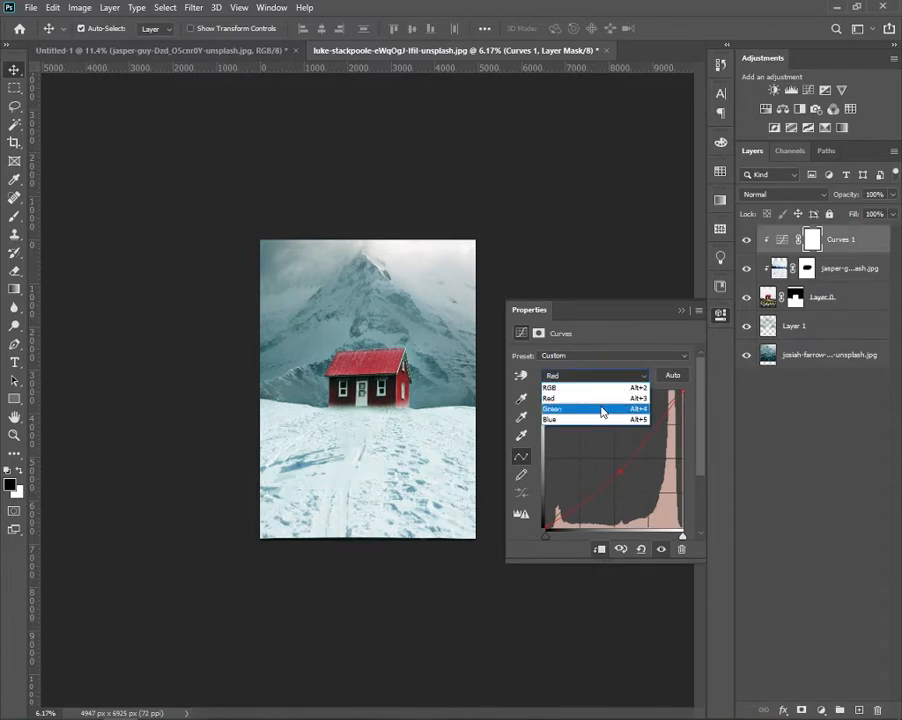
click(600, 406)
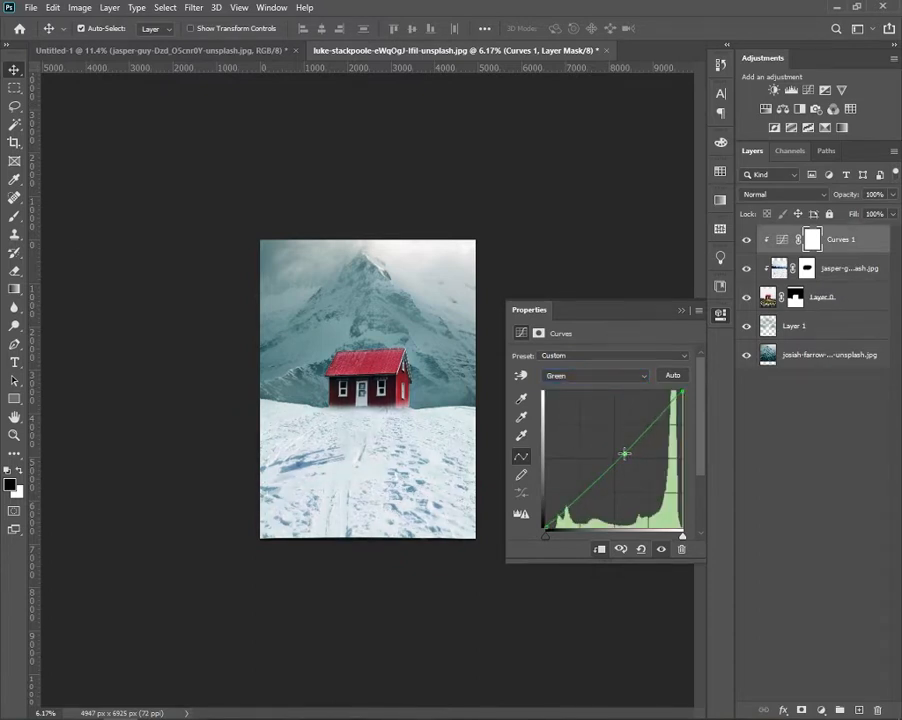
click(610, 375)
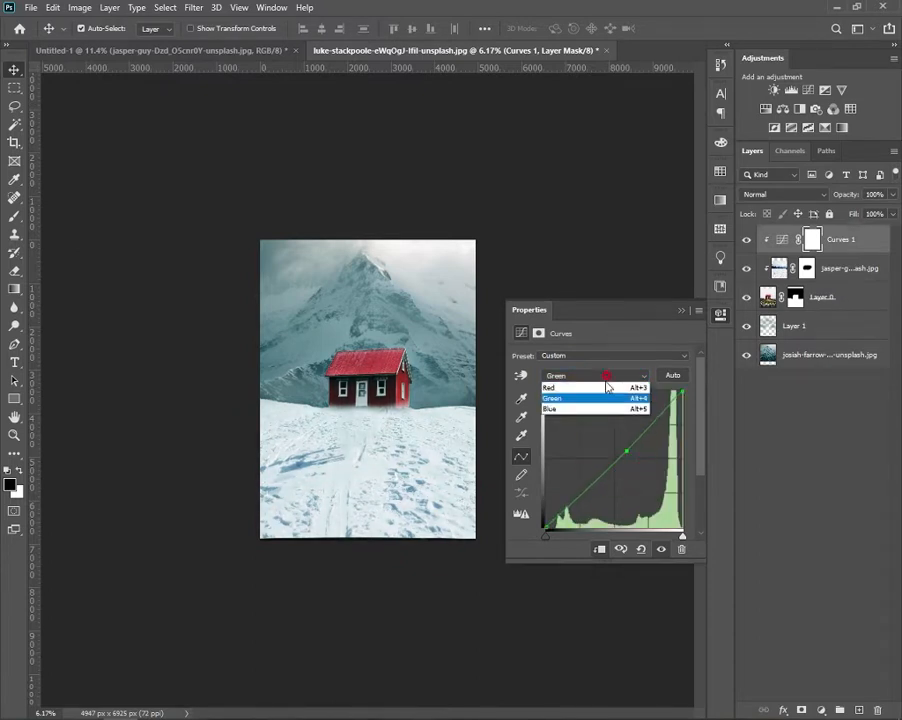
click(600, 416)
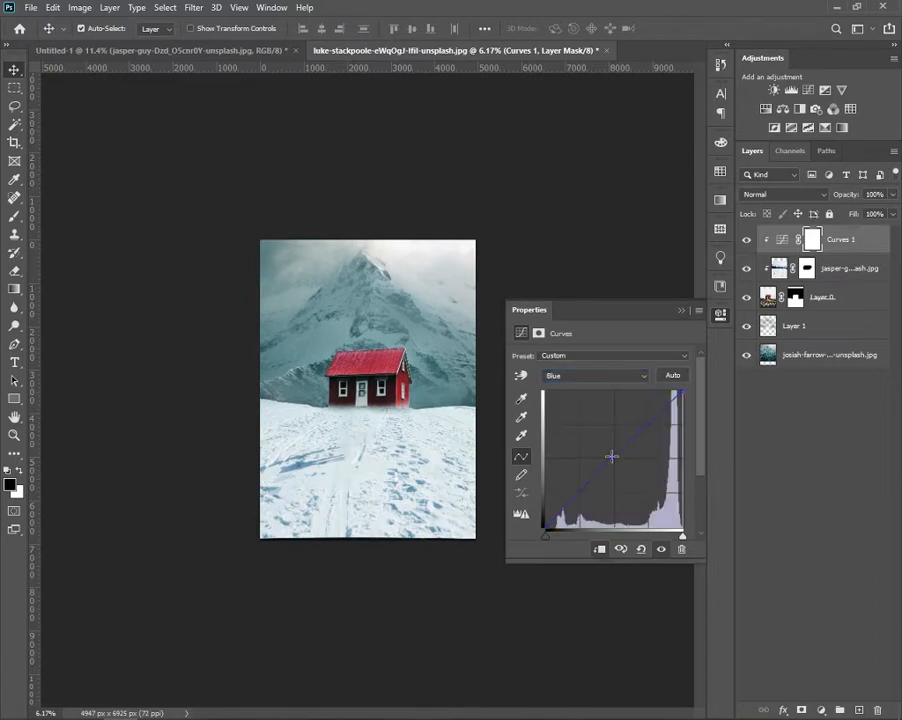
click(611, 456)
click(679, 310)
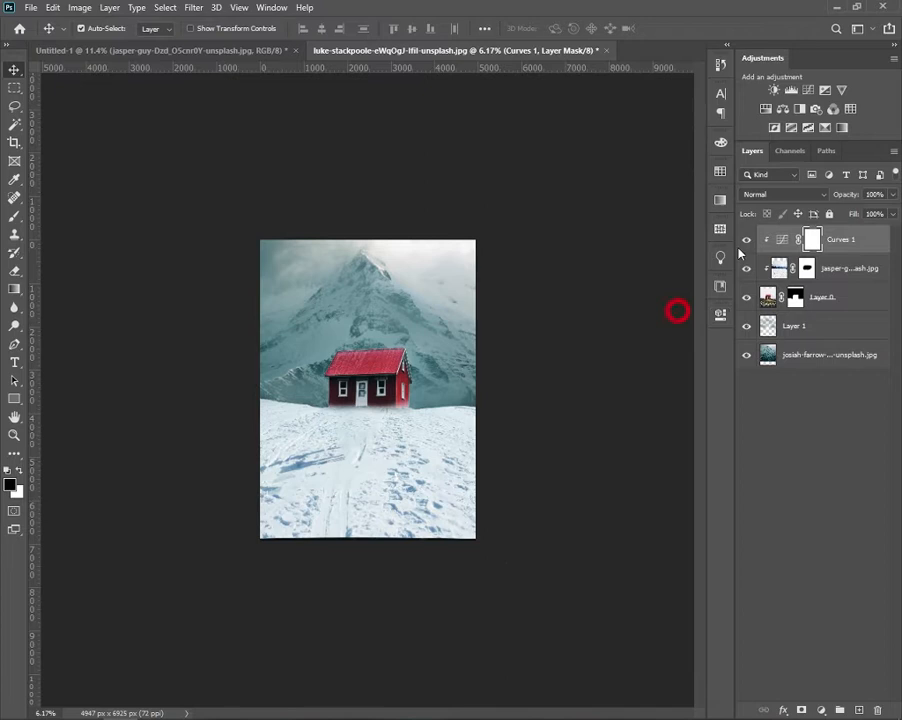
Add a Levels adjustment clipped to the layers below and set its output levels to 25 and 161 to darken the house and snow
click(892, 194)
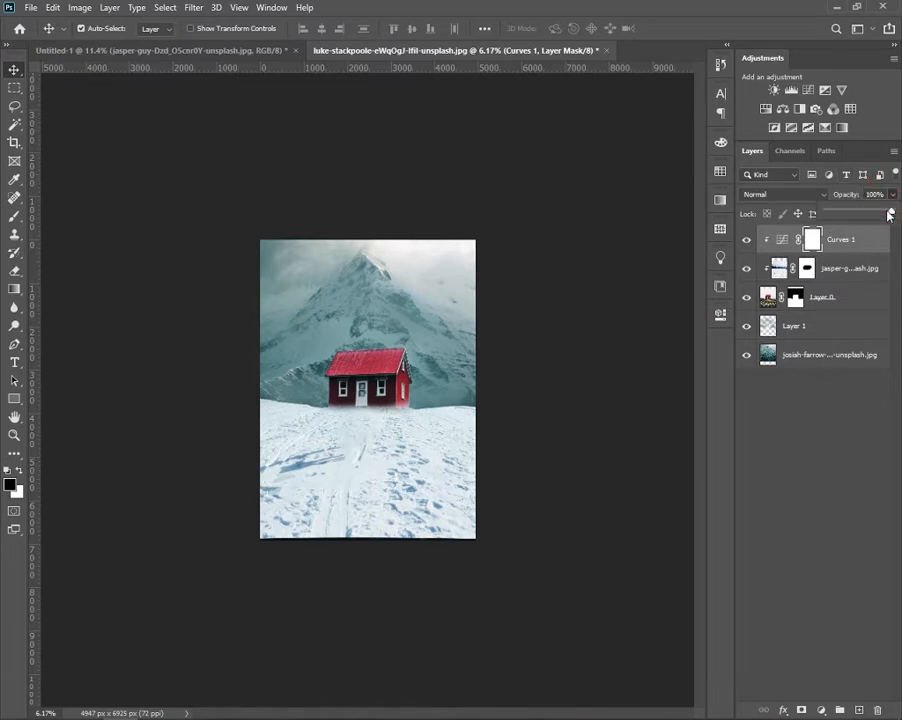
click(791, 90)
click(600, 550)
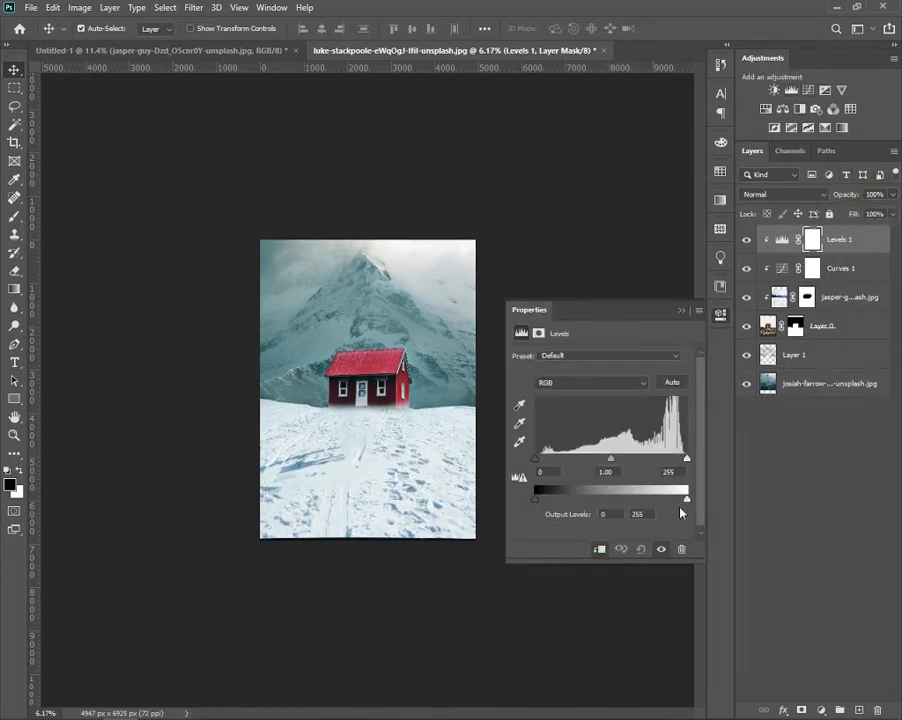
drag(681, 507, 624, 507)
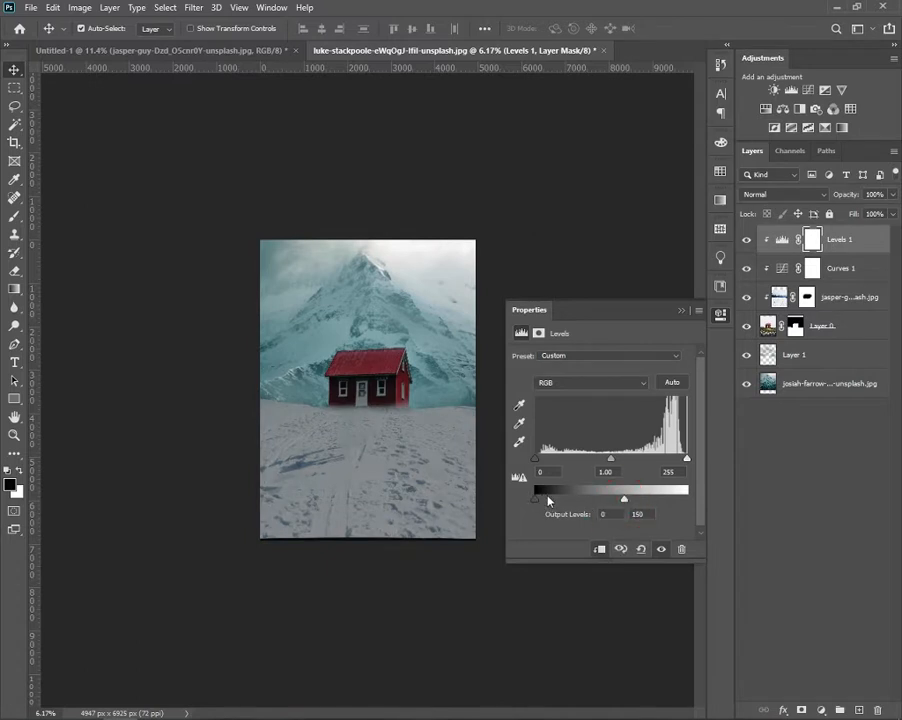
drag(535, 499, 550, 500)
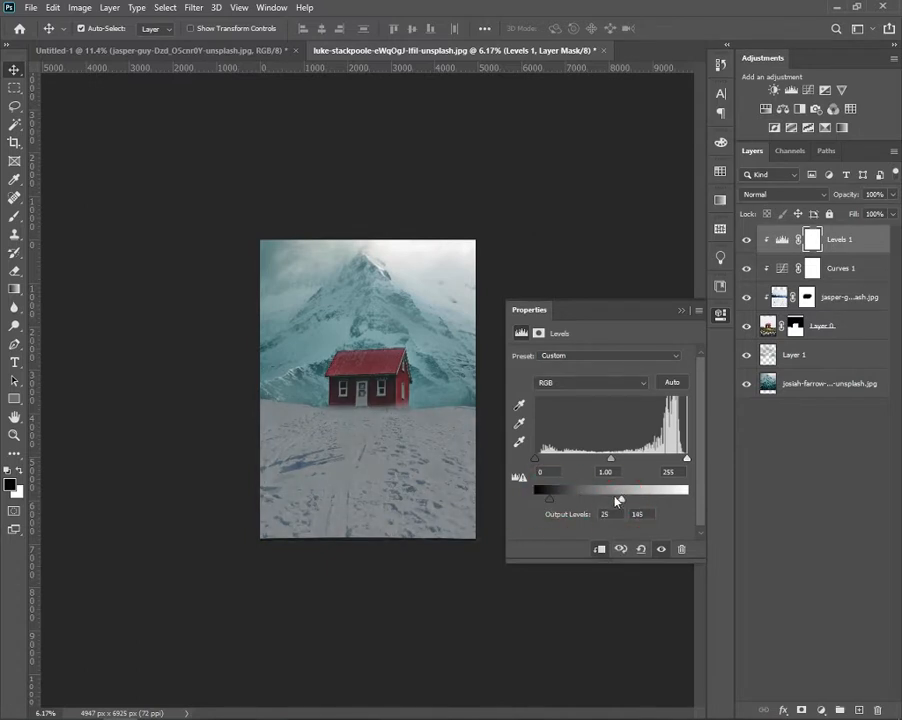
drag(623, 500, 625, 500)
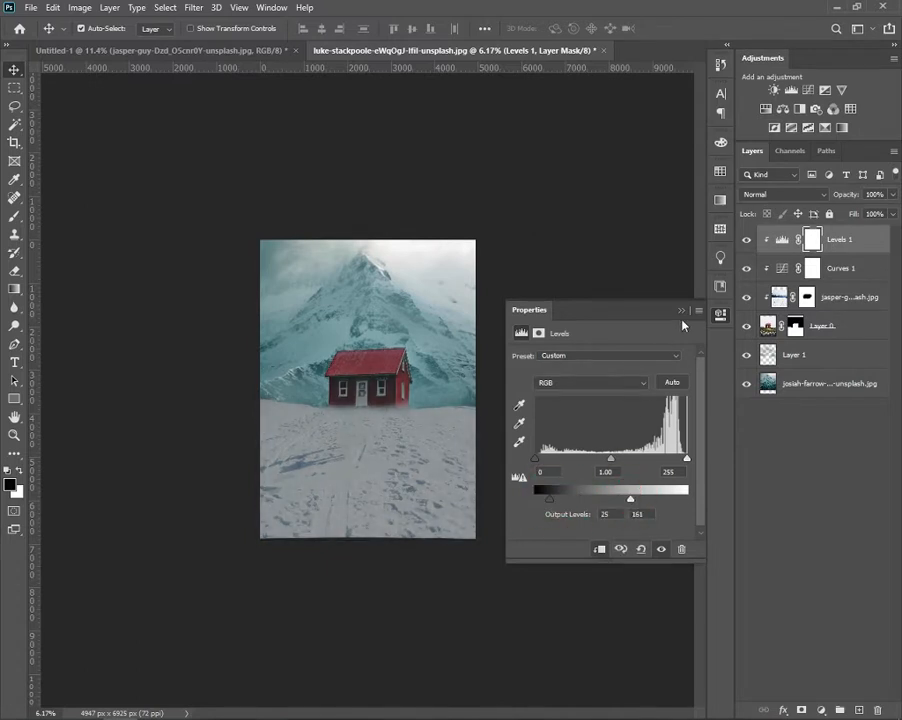
click(681, 311)
Paint black with a soft brush on the Levels mask over the house's sunlit side wall to restore its brightness
key(z)
right_click(368, 366)
click(397, 377)
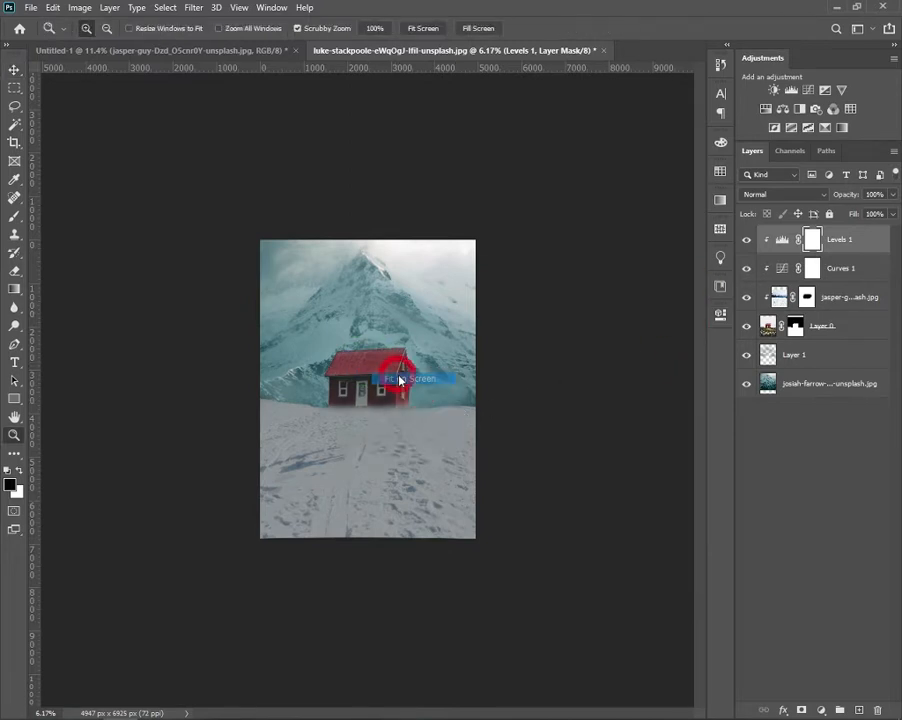
key(b)
click(439, 385)
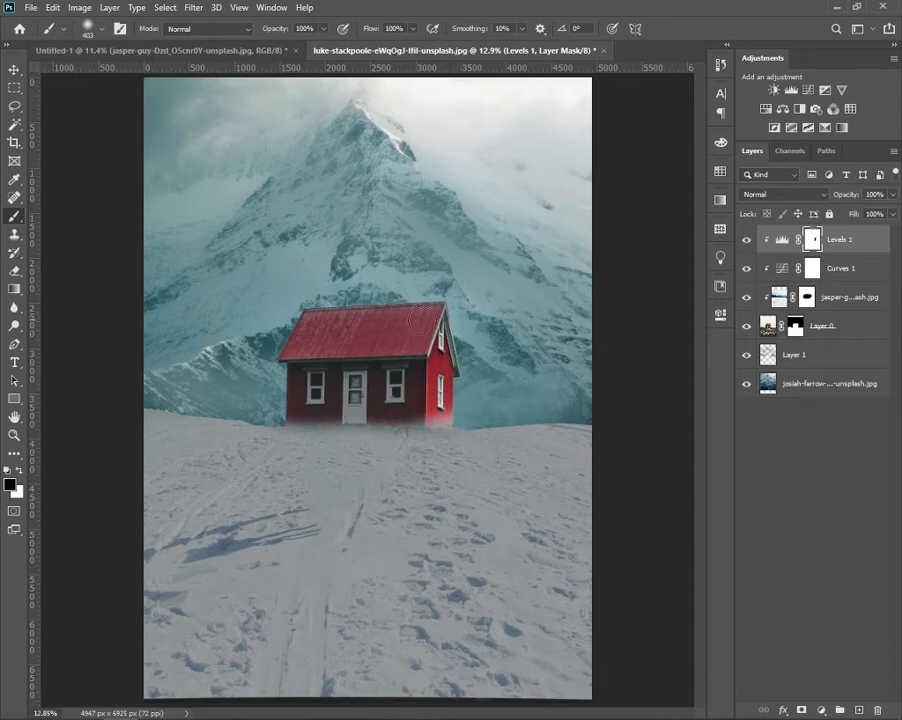
alt+right_click(424, 320)
drag(436, 321, 268, 320)
key(ctrl+z)
Lasso a smooth patch of snow in front of the house and copy it from the snow photo onto a new layer above the Levels adjustment
key(l)
drag(378, 593, 195, 590)
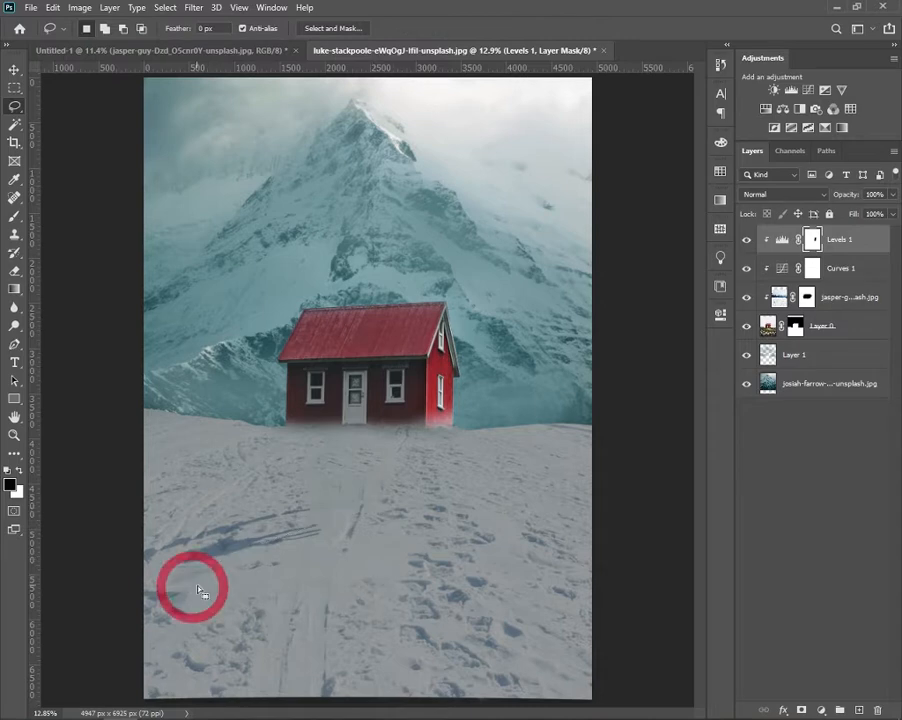
click(782, 300)
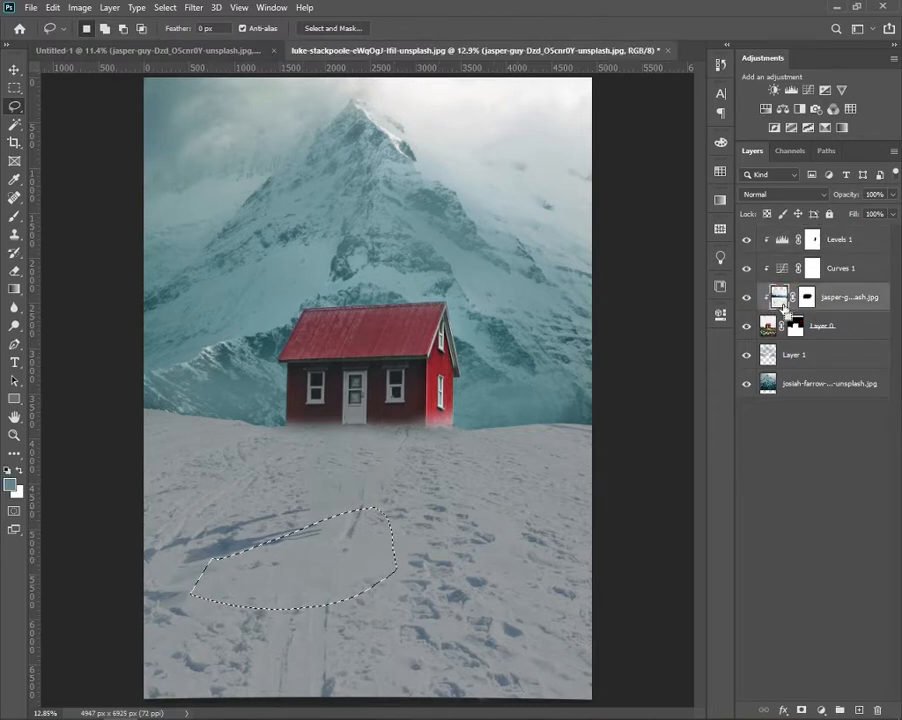
click(846, 238)
key(ctrl+shift+alt+n)
key(ctrl+BackSpace)
key(ctrl+d)
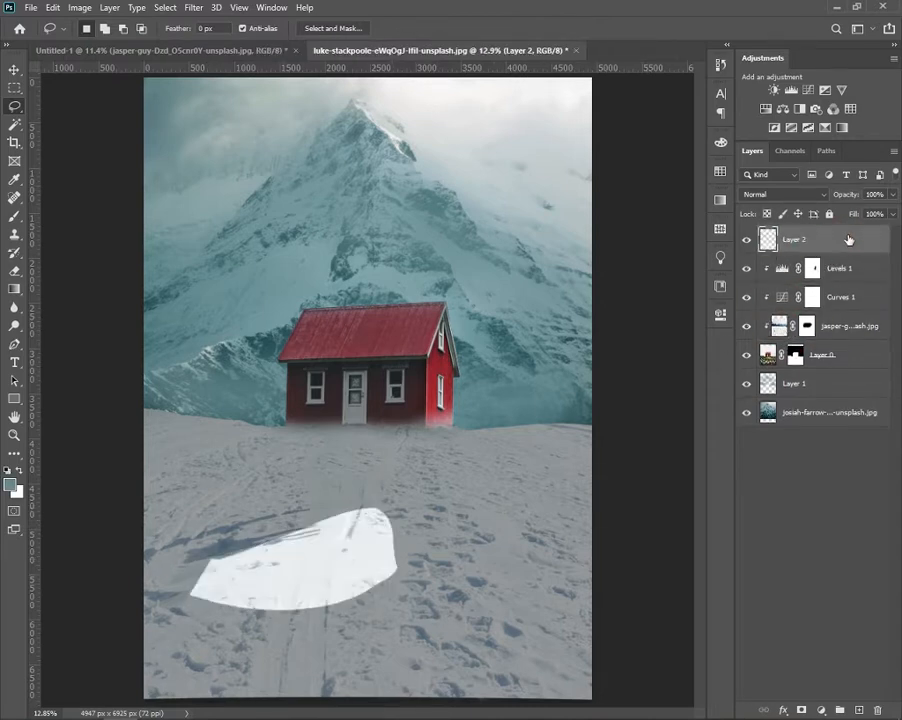
Clip the snow patch to the layers below, scale it to about 115%, rotate it about 7° and place it over the house's roof
key(ctrl+t)
drag(352, 567, 390, 346)
drag(424, 244, 439, 262)
drag(386, 345, 376, 326)
drag(436, 240, 443, 250)
drag(429, 357, 460, 364)
drag(396, 340, 371, 310)
drag(353, 167, 328, 166)
drag(344, 291, 352, 319)
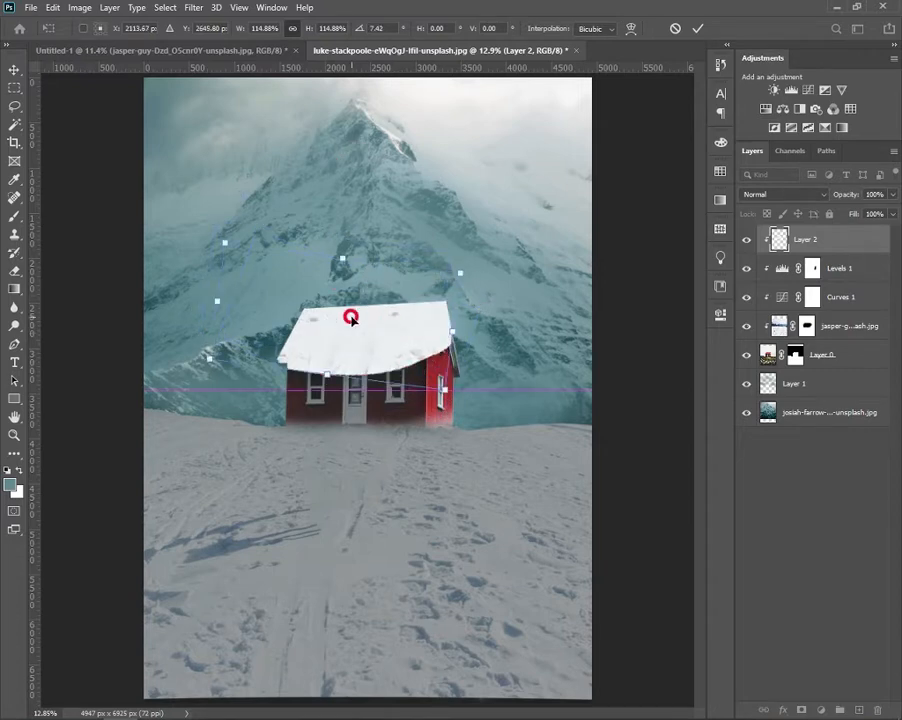
key(Return)
Add a mask to the roof snow and paint black with a small brush along the gable and below the eaves to trim it to the roof
key(l)
click(798, 708)
scroll(435, 313, up, 5)
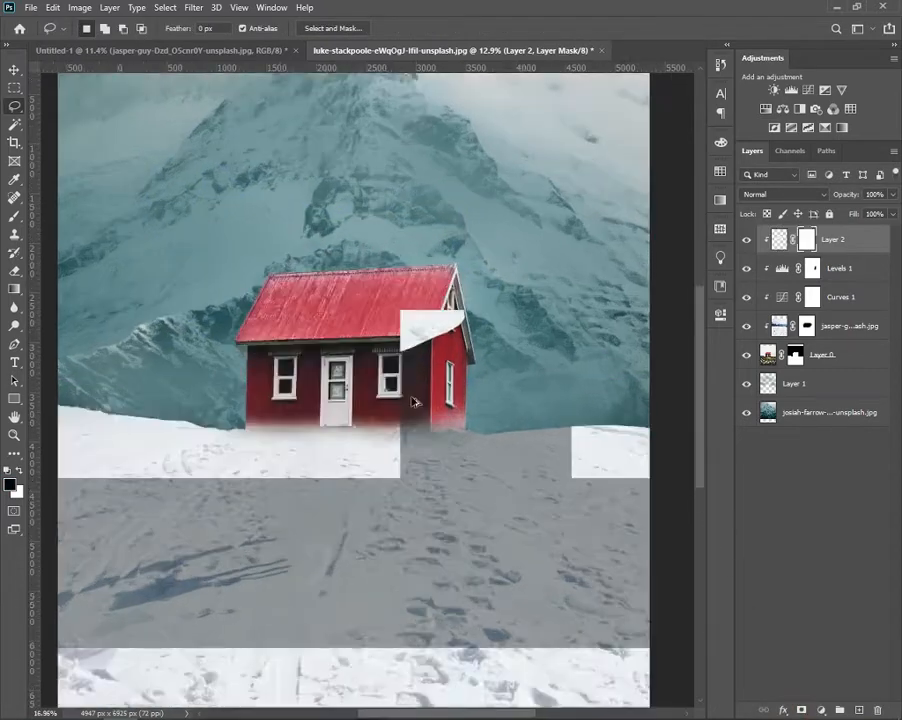
key(b)
drag(509, 360, 411, 340)
right_click(411, 340)
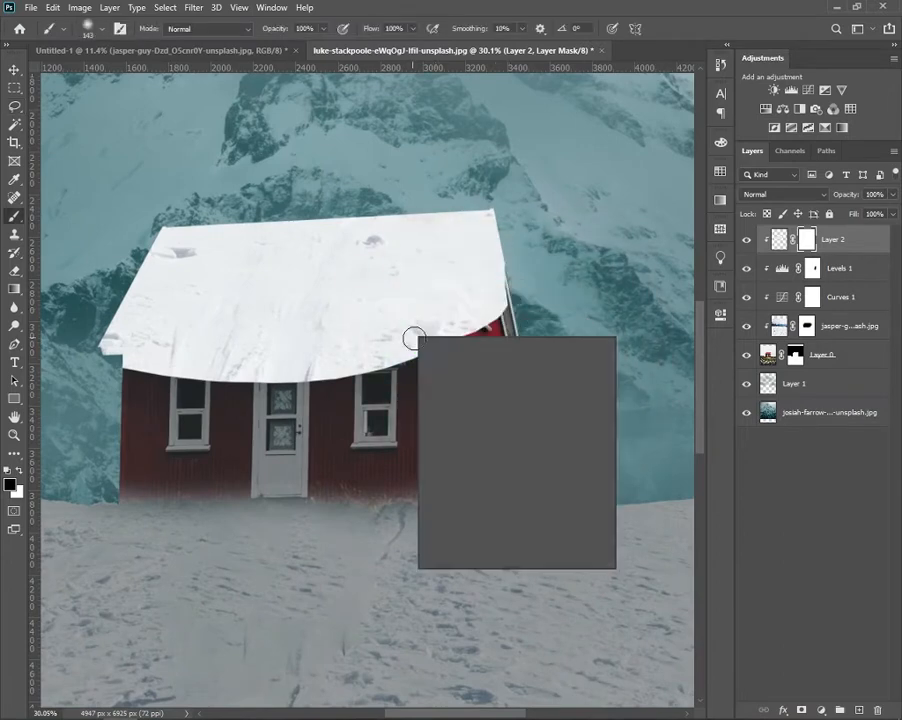
drag(489, 404, 540, 403)
click(423, 362)
mouse_move(402, 391)
mouse_down()
mouse_move(390, 392)
mouse_move(408, 396)
mouse_up()
click(452, 333)
shift+click(499, 217)
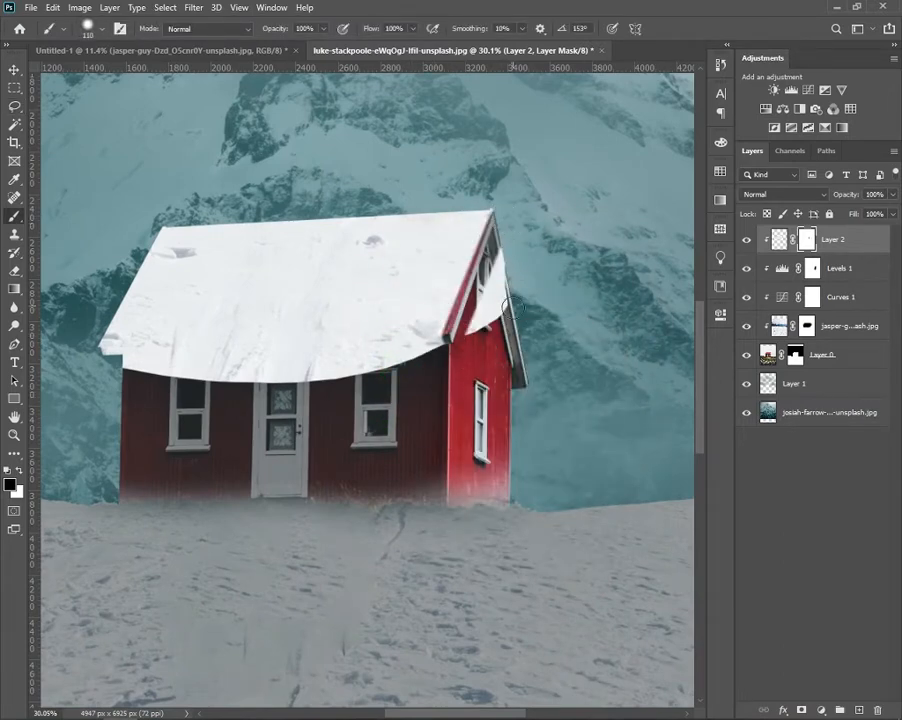
drag(511, 306, 501, 323)
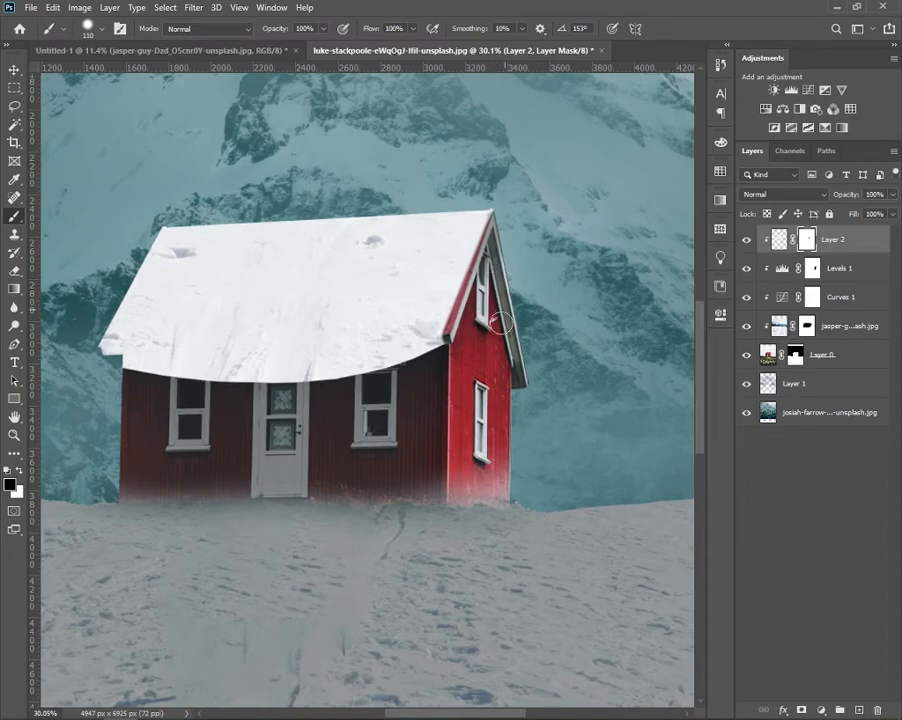
shift+click(104, 358)
mouse_move(122, 371)
mouse_down()
mouse_move(383, 373)
mouse_move(271, 372)
mouse_up()
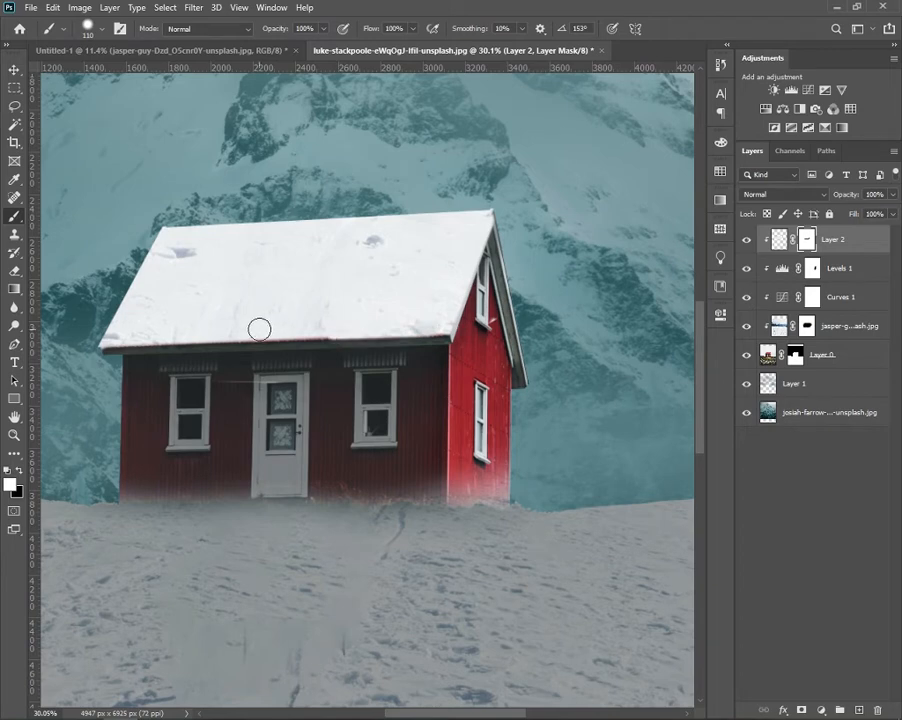
Clone clean snow over the dark spots in the roof snow with the Clone Stamp tool
key(s)
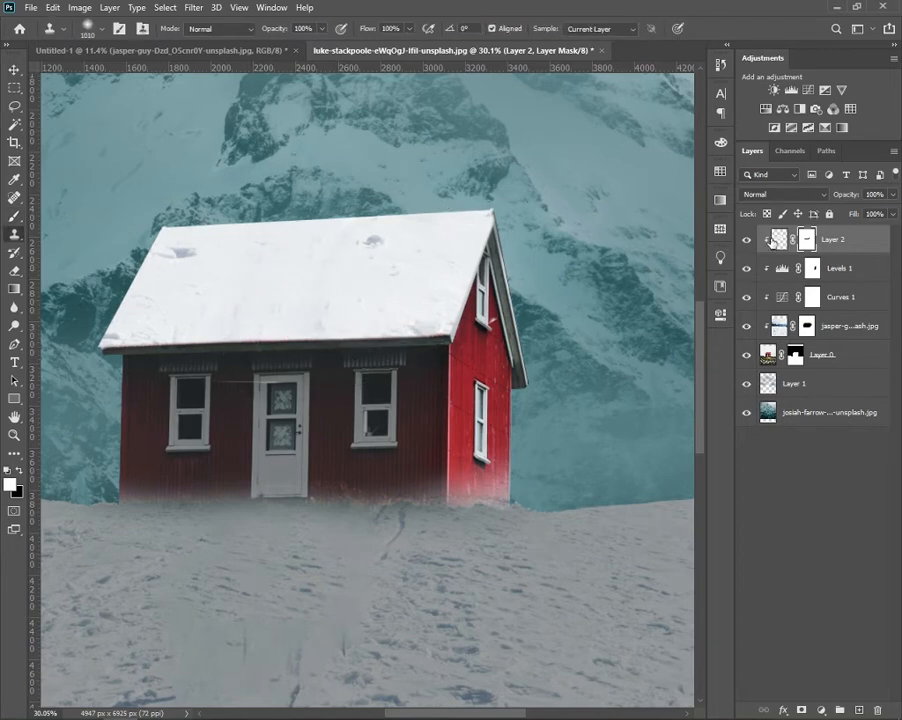
mouse_move(242, 261)
mouse_down()
mouse_move(177, 256)
mouse_move(182, 264)
mouse_up()
alt+click(190, 263)
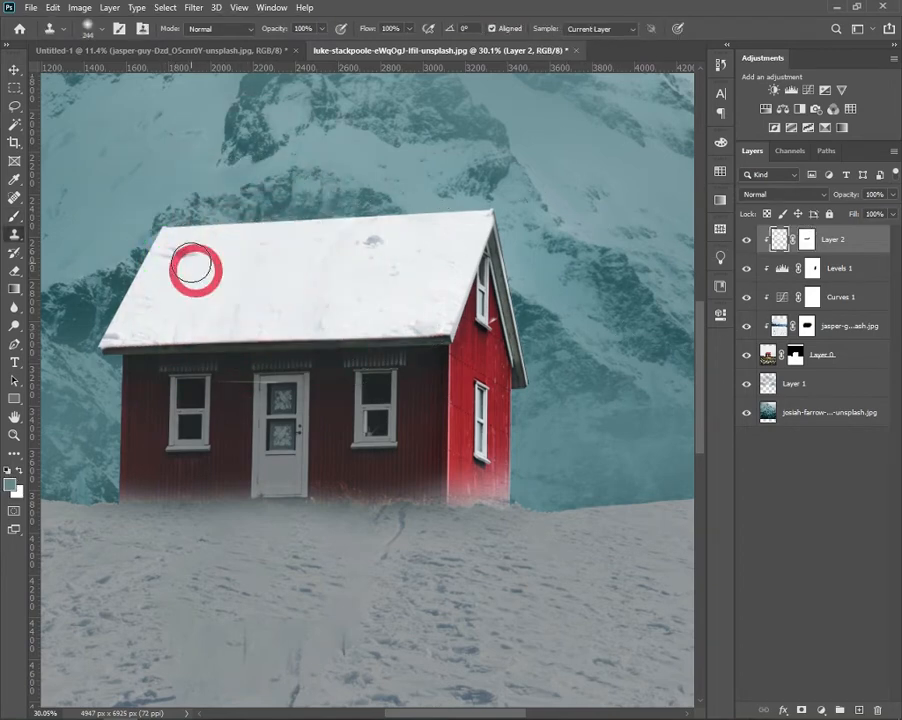
click(171, 245)
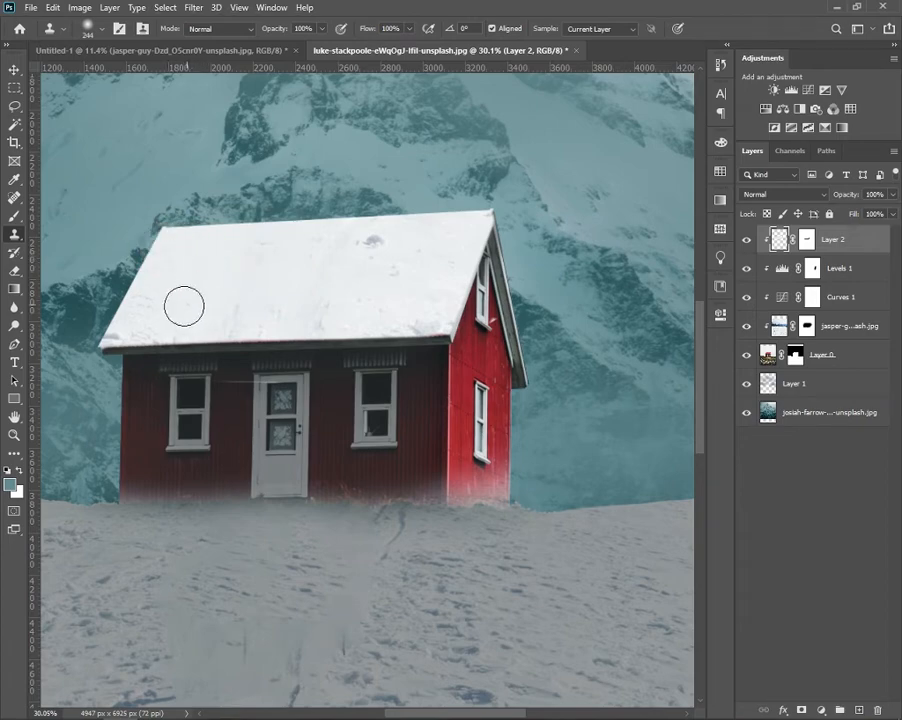
scroll(498, 300, down, 8)
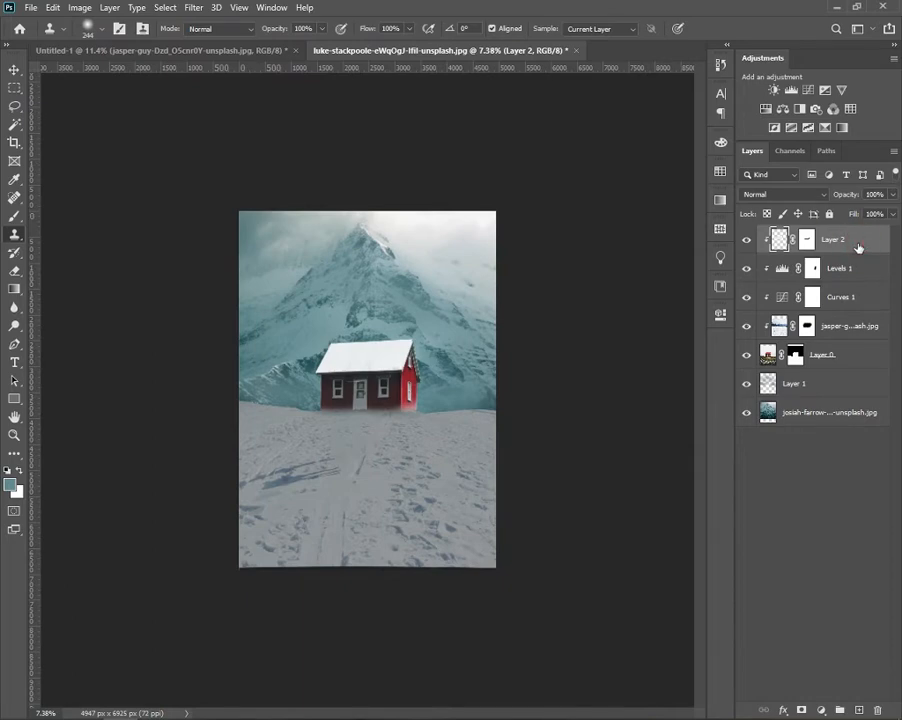
Add a new top layer clipped to the layers below, choose a dark blue-grey foreground colour and set the layer's blend mode to Darken
click(857, 709)
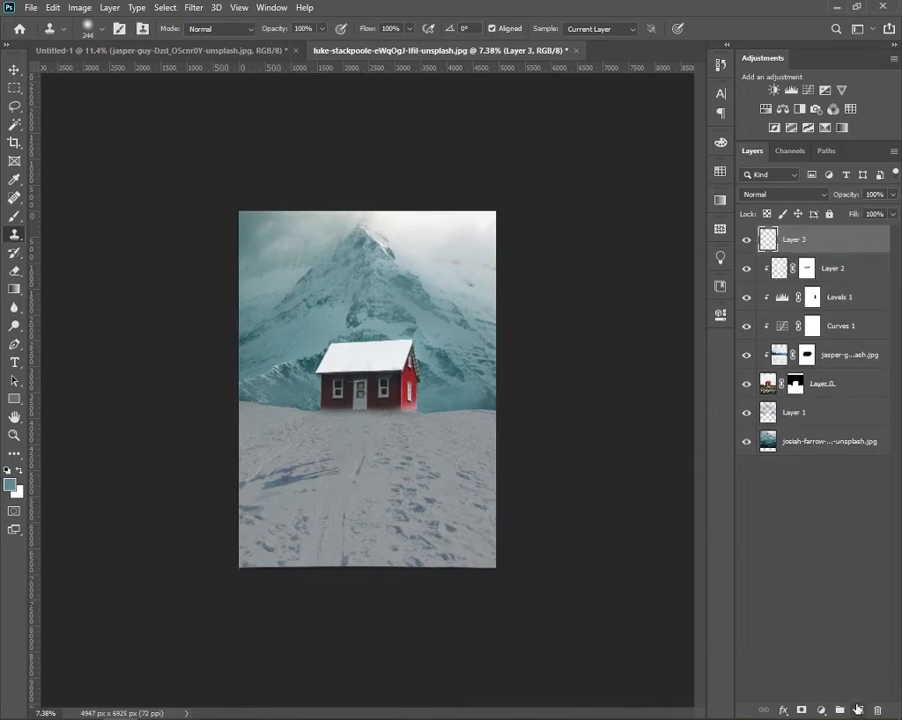
scroll(326, 456, up, 7)
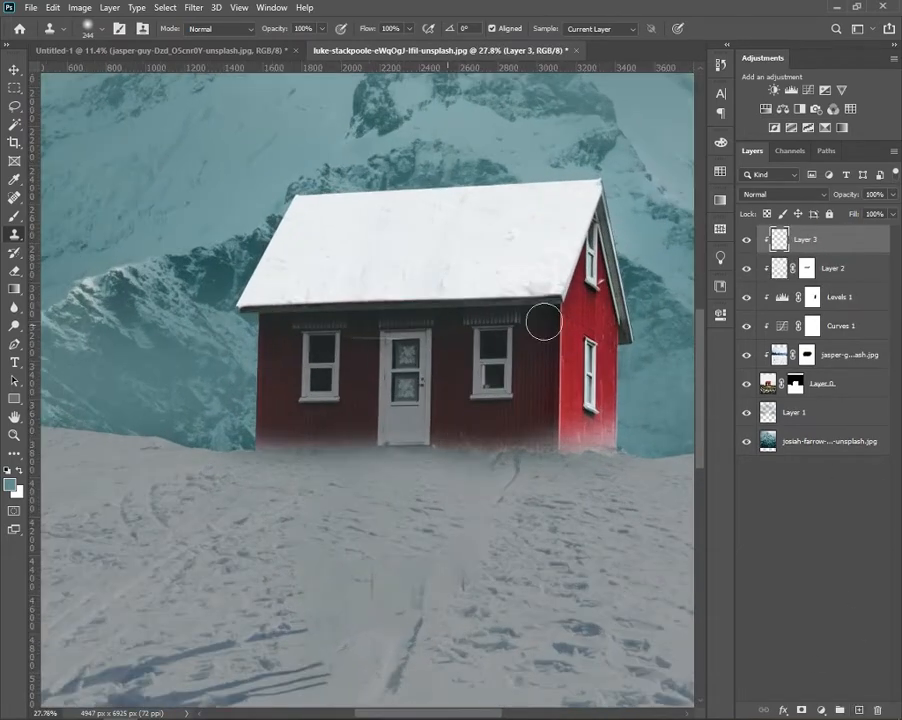
key(b)
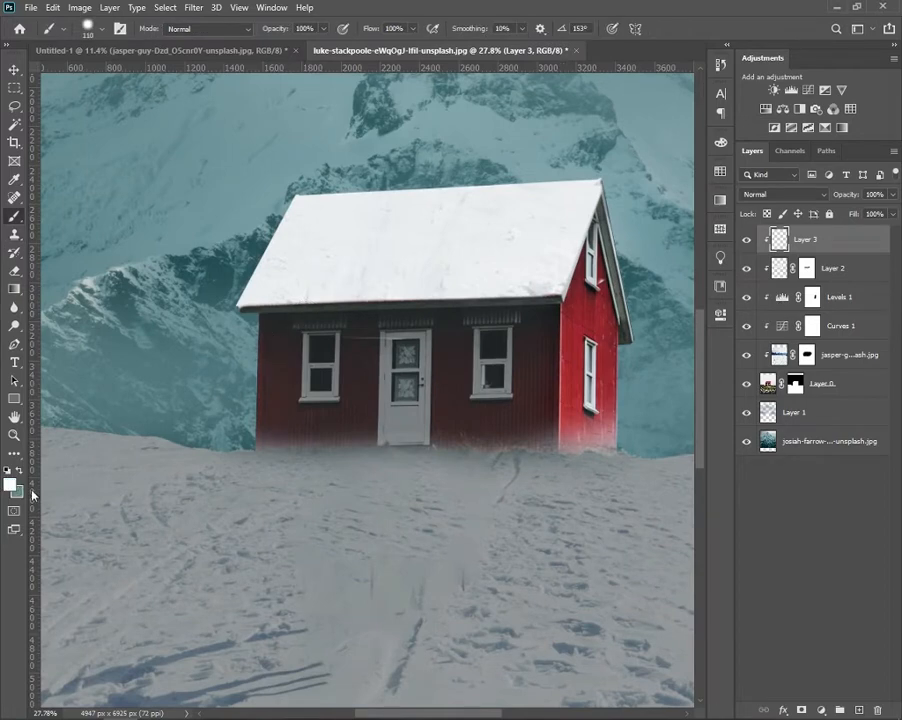
click(8, 483)
click(276, 292)
click(574, 153)
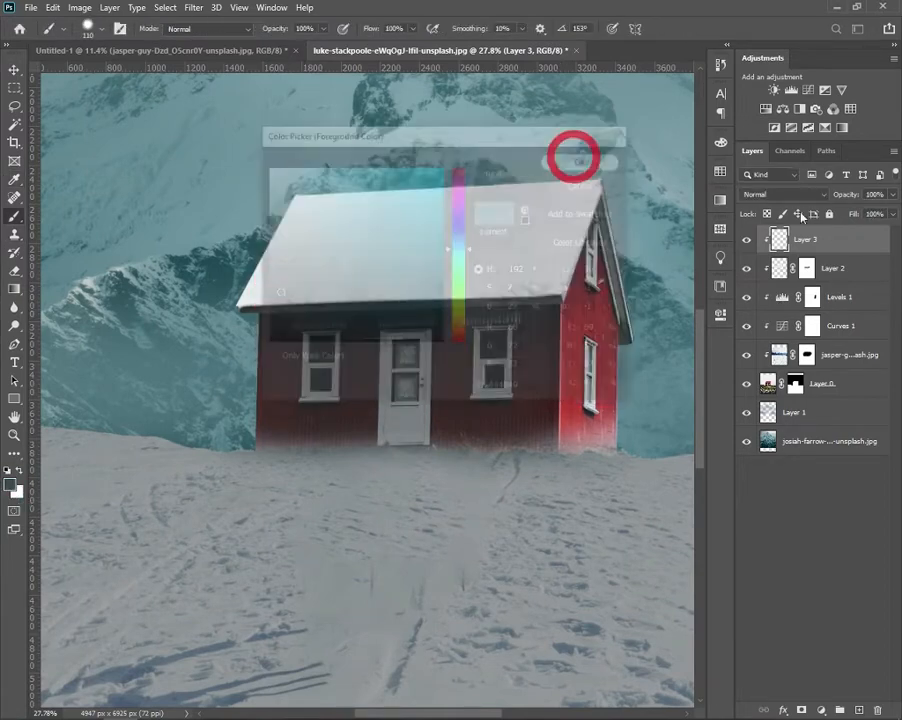
click(822, 197)
click(772, 237)
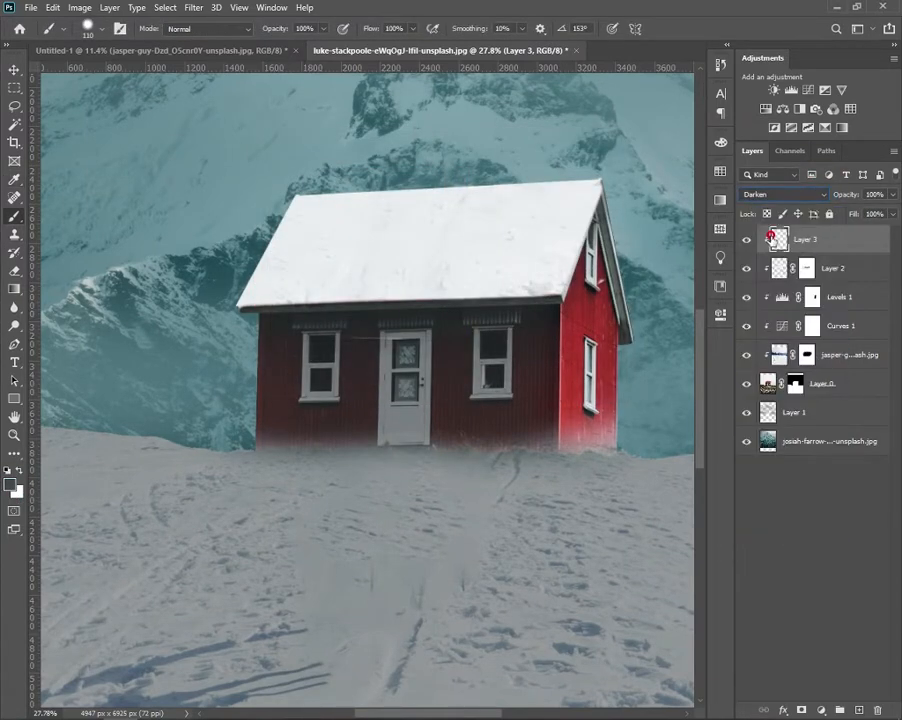
Paint soft shading along the lower roof edge and front wall using a large brush at 0% hardness
right_click(292, 292)
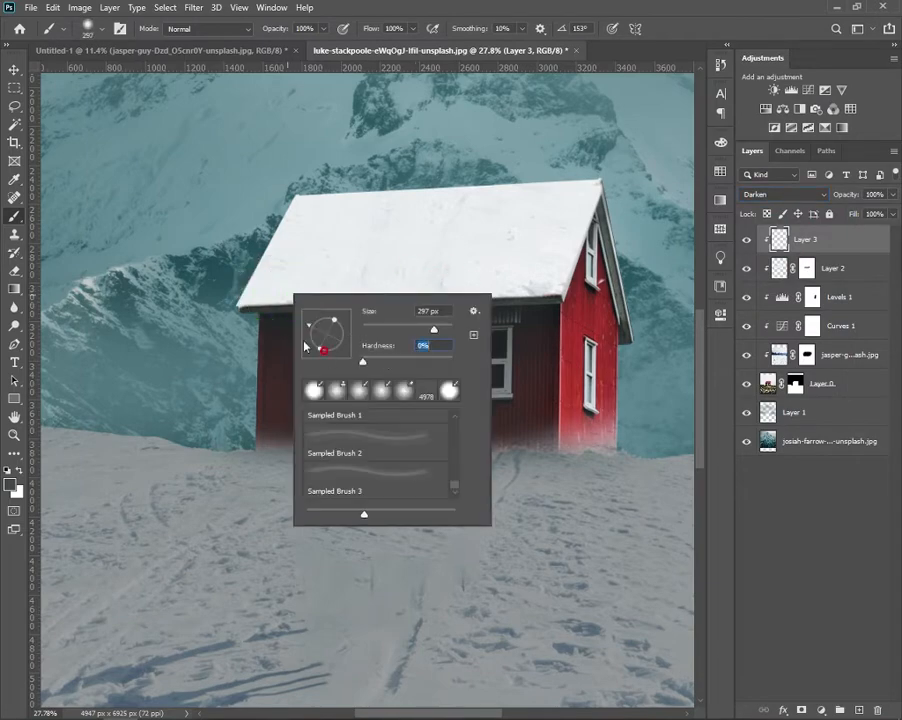
click(244, 302)
drag(258, 318, 506, 332)
drag(270, 344, 490, 348)
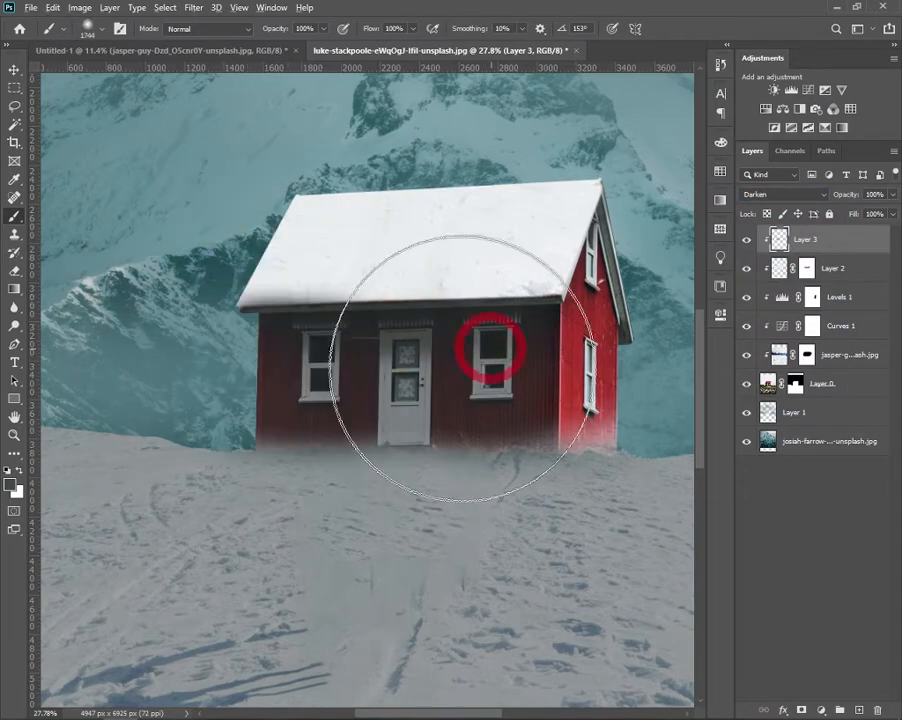
drag(420, 365, 318, 356)
Copy the roof snow's mask to the shading layer and paint black over the front wall to limit the shading to the roof
drag(808, 244, 797, 266)
click(802, 242)
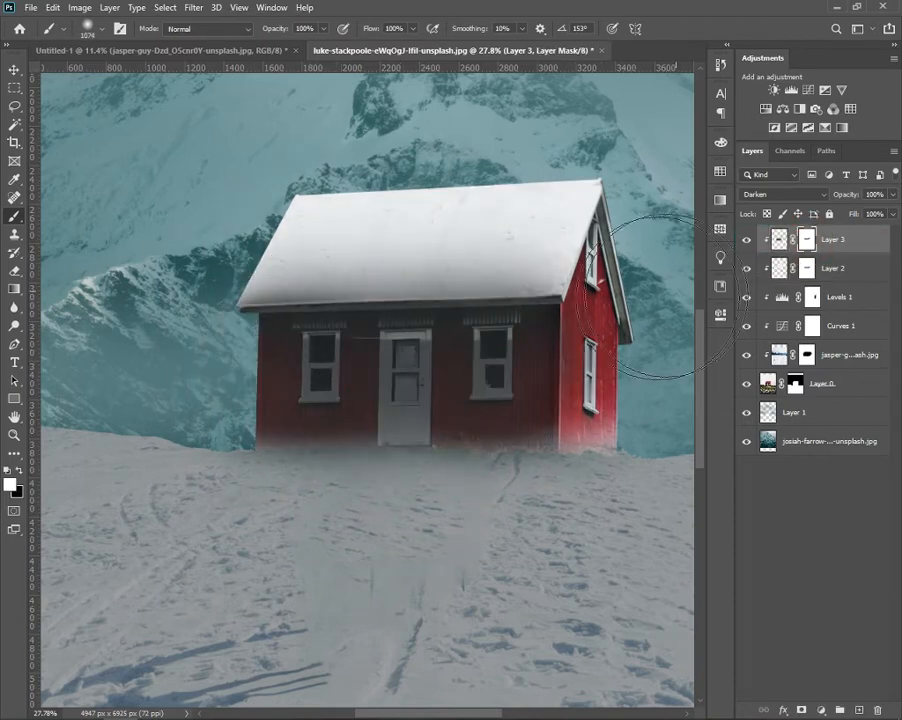
drag(525, 392, 474, 381)
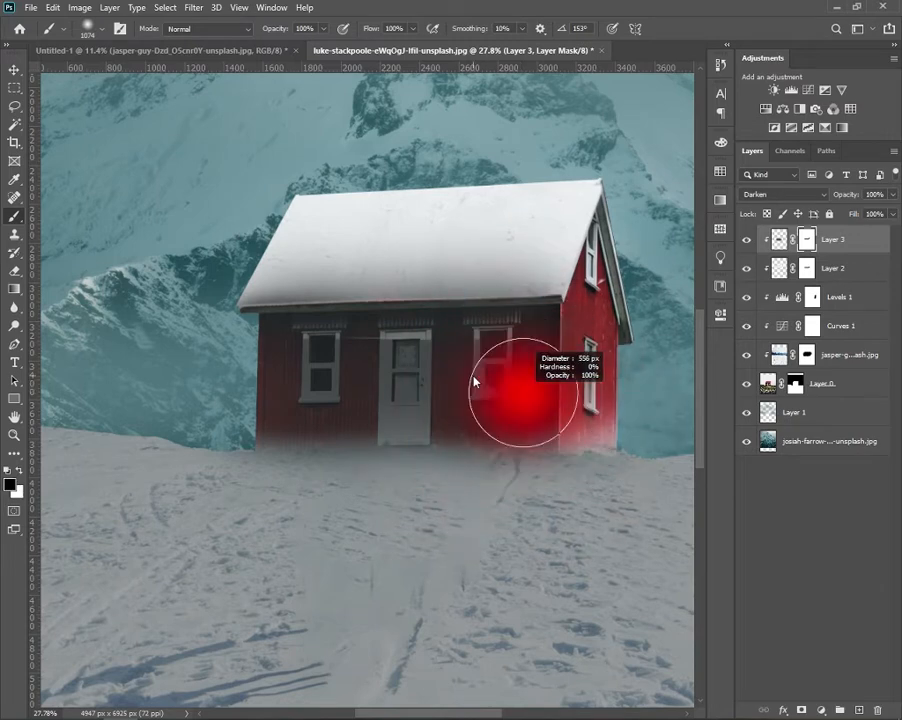
mouse_move(549, 353)
mouse_down()
mouse_move(358, 362)
mouse_move(517, 389)
mouse_move(530, 435)
mouse_move(430, 447)
mouse_move(529, 440)
mouse_up()
Lower the roof shading layer's opacity to 64%
click(781, 240)
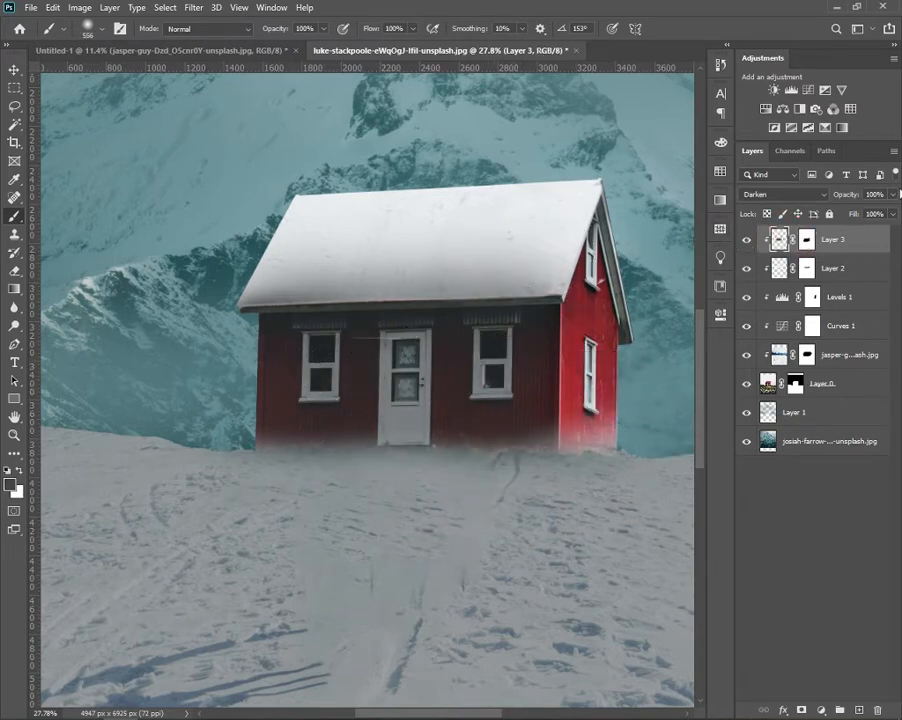
click(894, 197)
drag(893, 210, 868, 210)
scroll(541, 386, down, 10)
scroll(541, 389, up, 3)
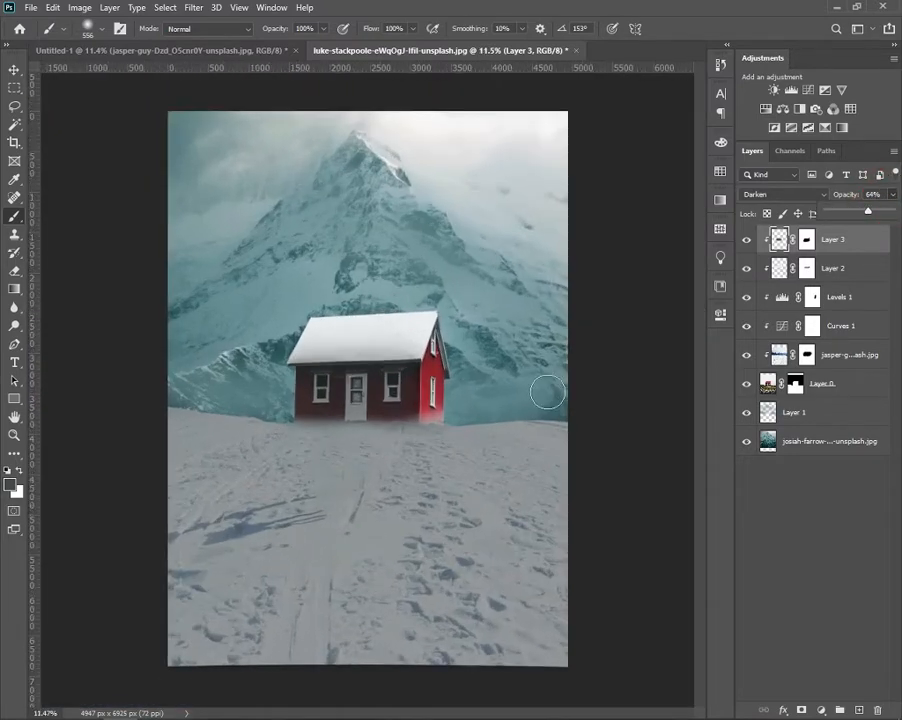
click(843, 241)
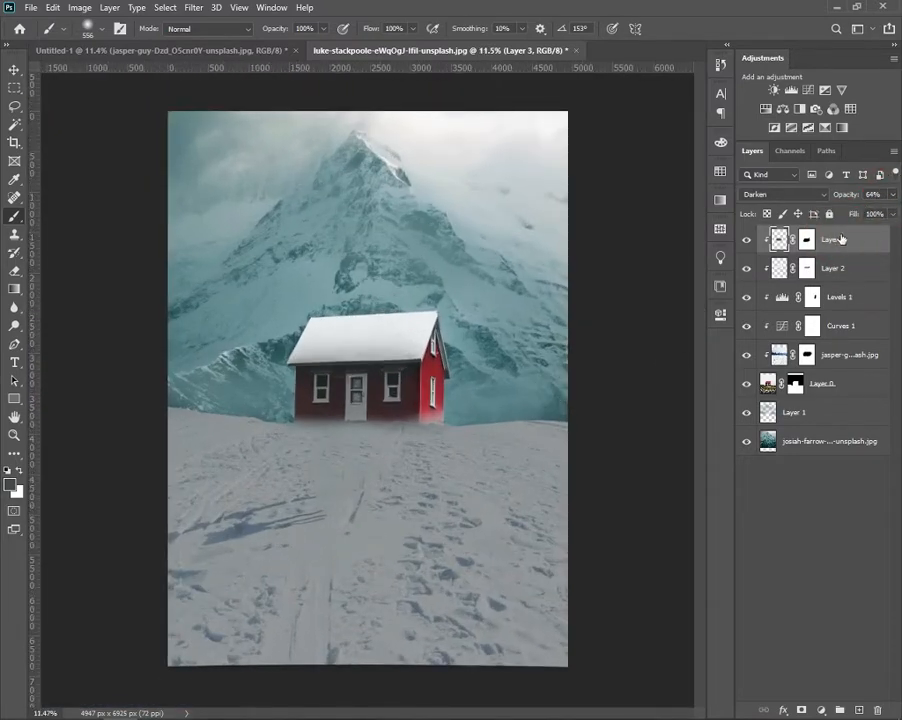
In the Untitled-1 document, show only the falling-snow photo layer and lasso a large area of flakes along its lower-left edge
click(259, 52)
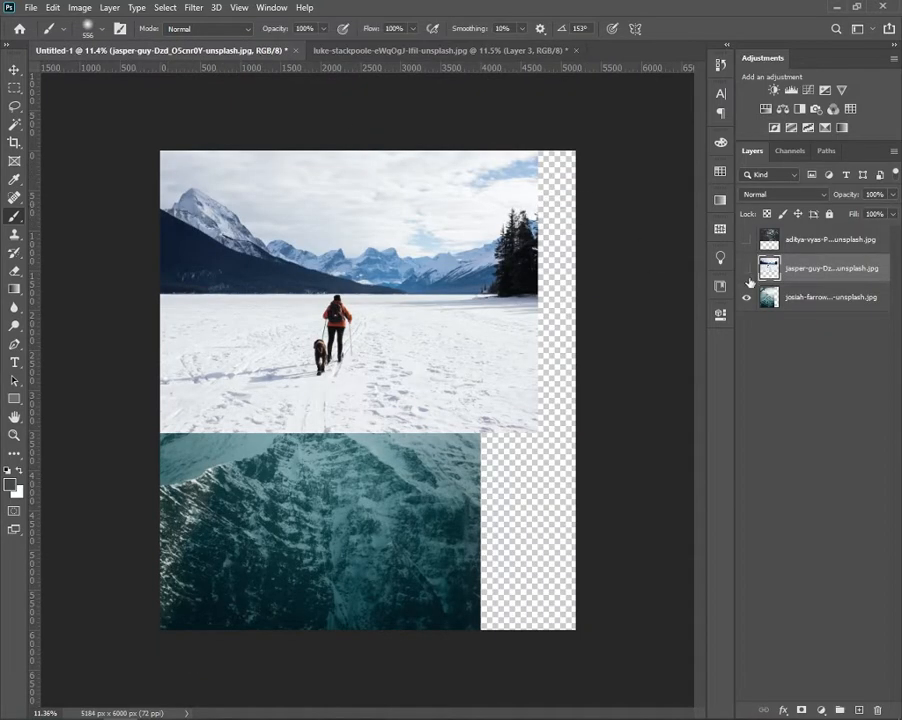
alt+click(746, 240)
key(l)
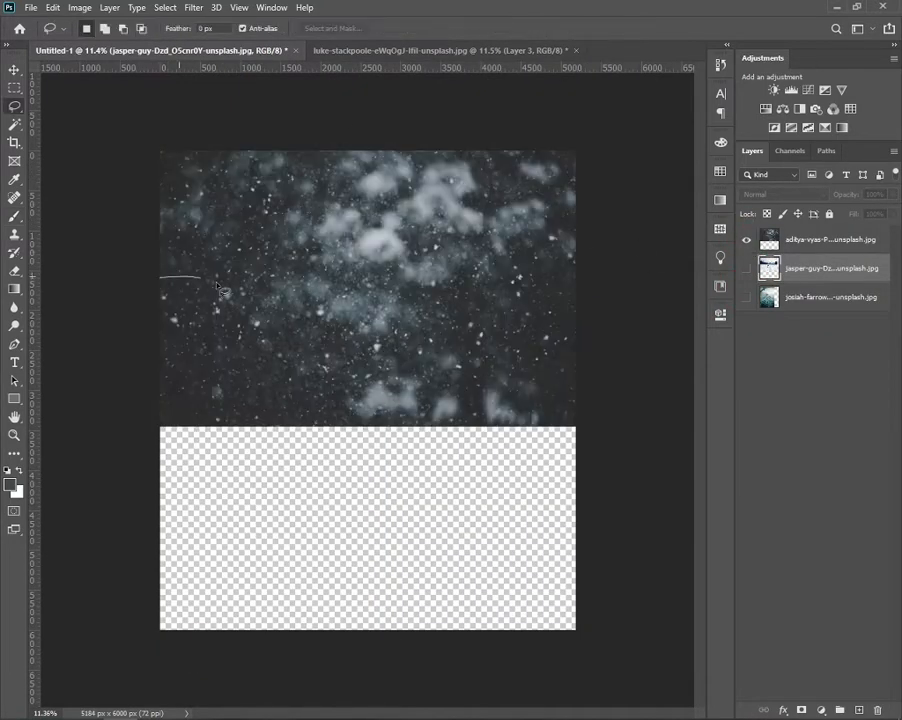
drag(305, 426, 176, 434)
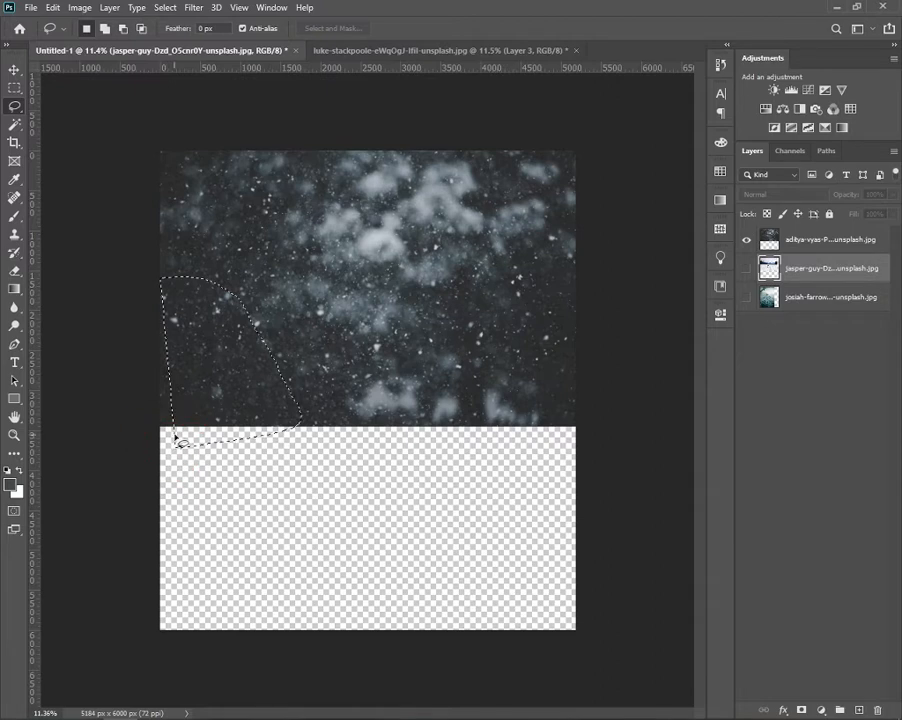
click(237, 292)
drag(183, 430, 151, 392)
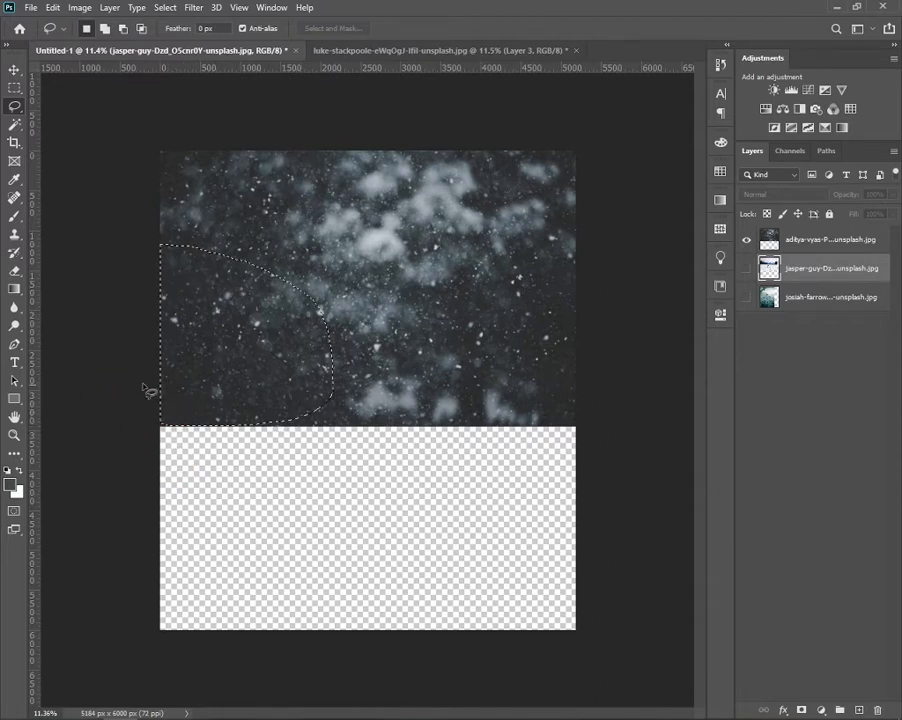
Copy the lassoed flakes from the falling-snow photo to a new layer and hide the original photo layer
key(ctrl+j)
key(ctrl+z)
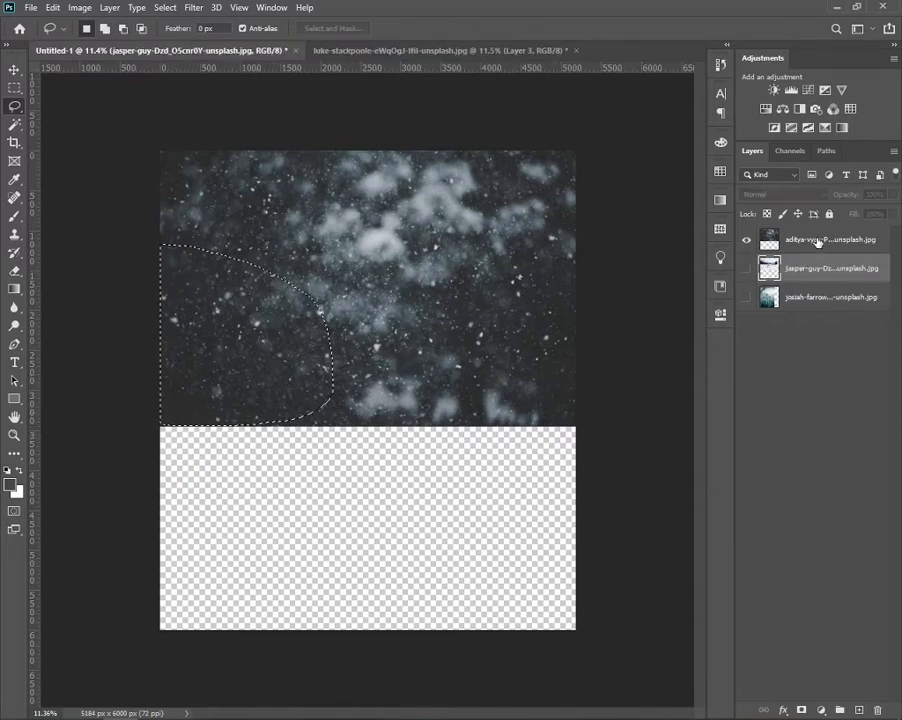
click(810, 240)
key(ctrl+j)
click(747, 269)
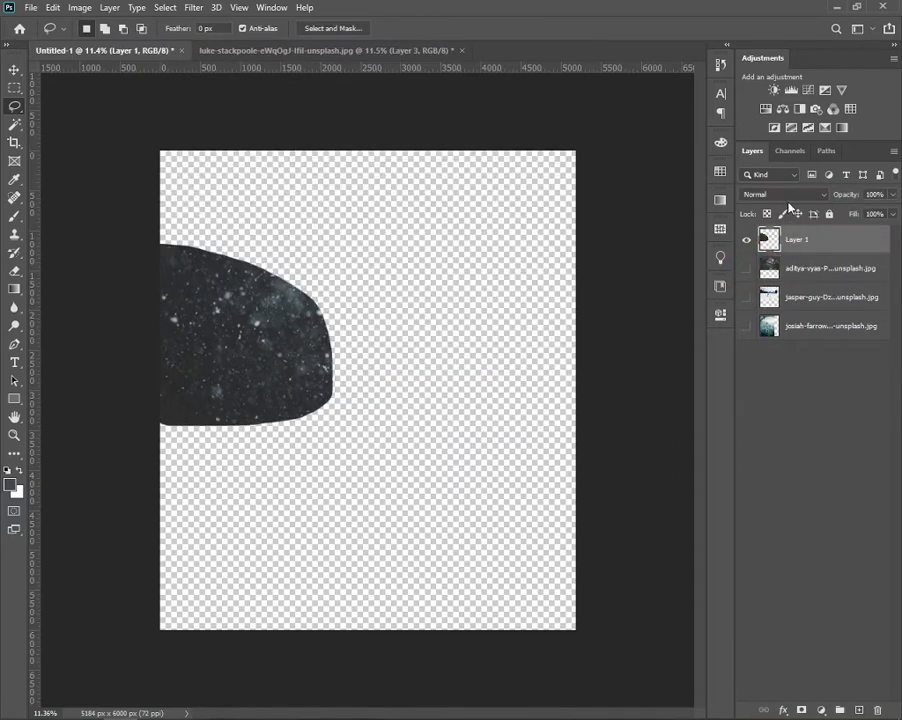
Invert the copied snow patch and increase its contrast with Levels until dark specks remain on white
key(ctrl+i)
key(ctrl+l)
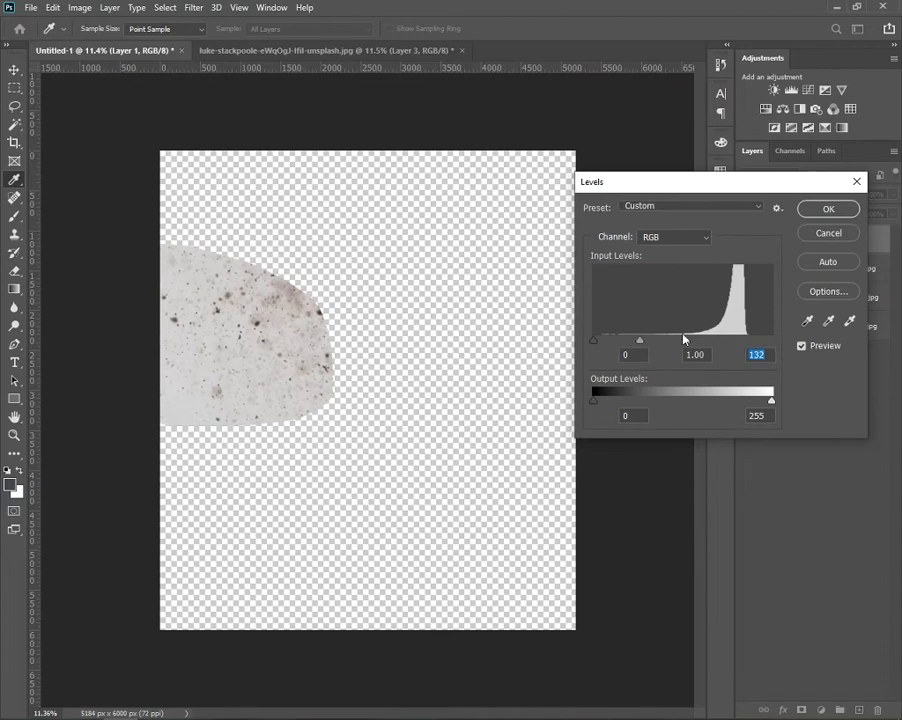
drag(593, 340, 638, 340)
click(824, 207)
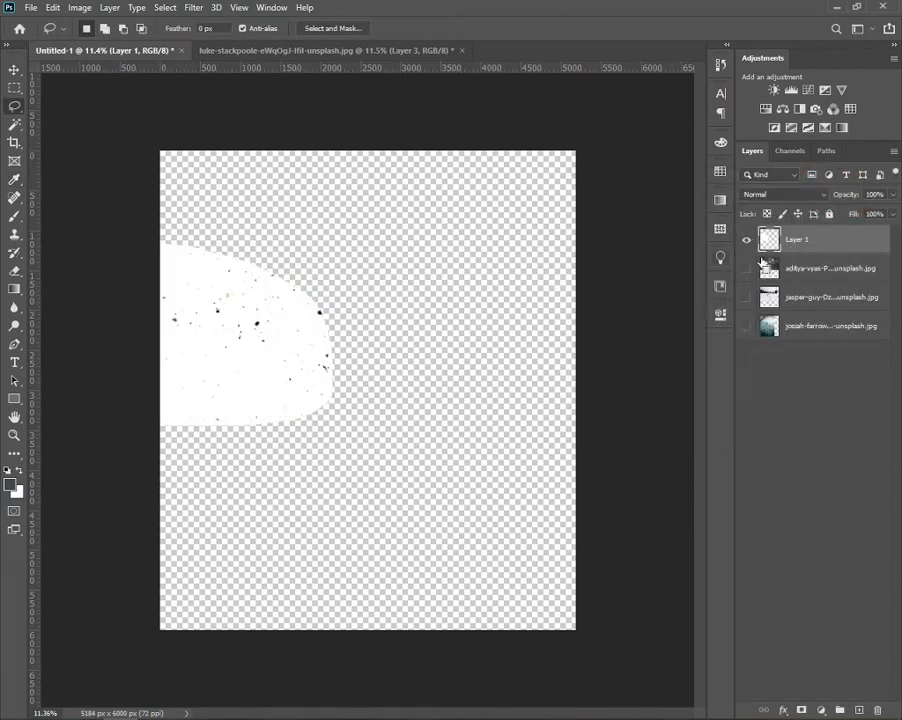
Select the speckled patch's outline, define it as a brush preset for the Brush tool, and clear the selection
ctrl+click(768, 240)
click(52, 7)
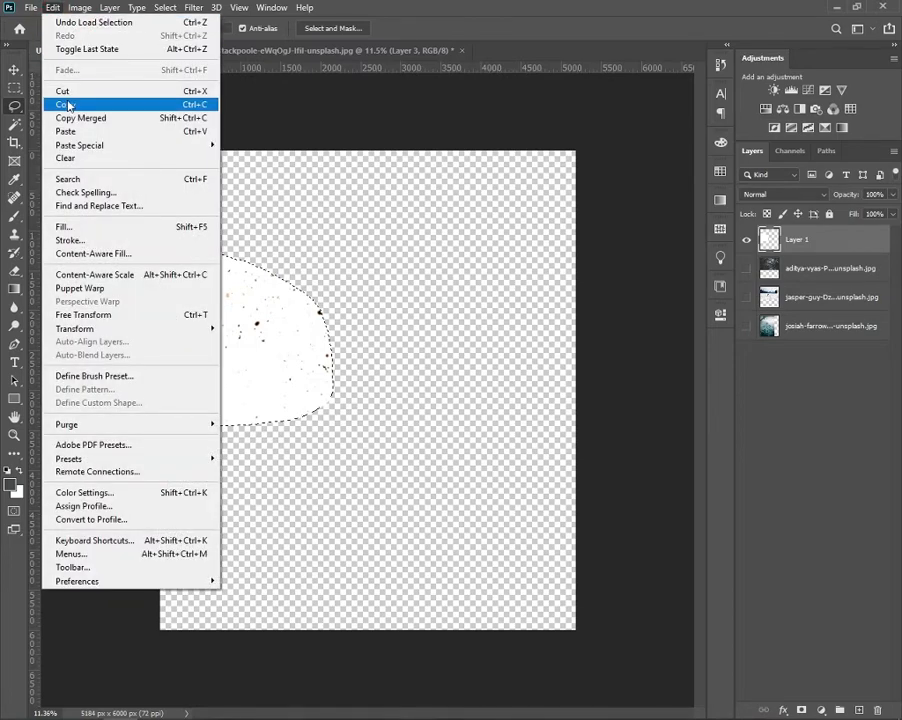
click(108, 376)
click(580, 227)
key(b)
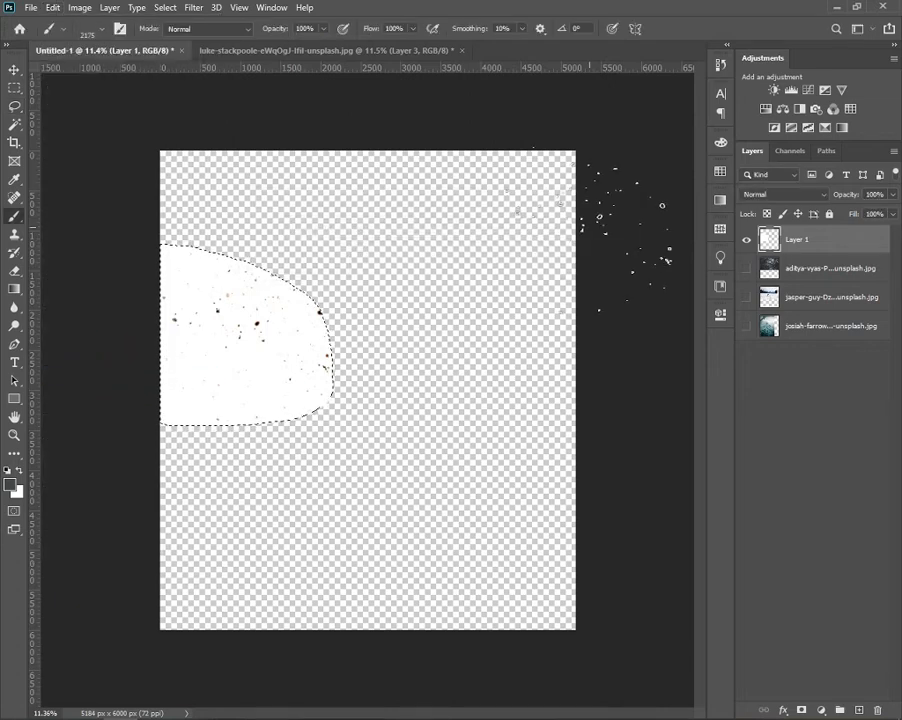
key(ctrl+d)
In the house composite, stamp off-white snowflakes on a new top layer using the custom snow brush at about 4878 px
click(259, 50)
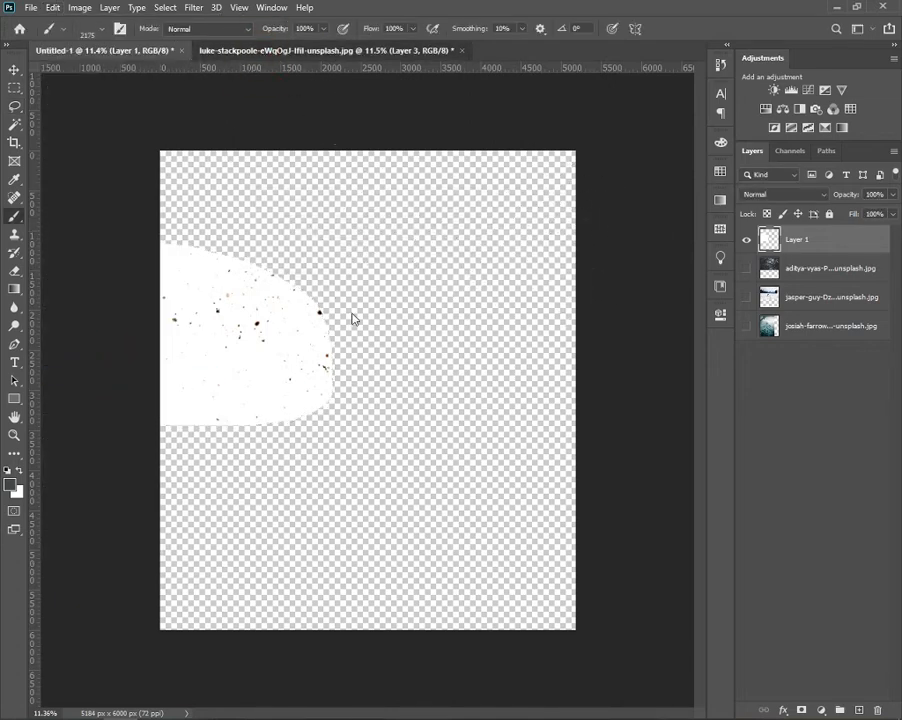
drag(298, 358, 407, 389)
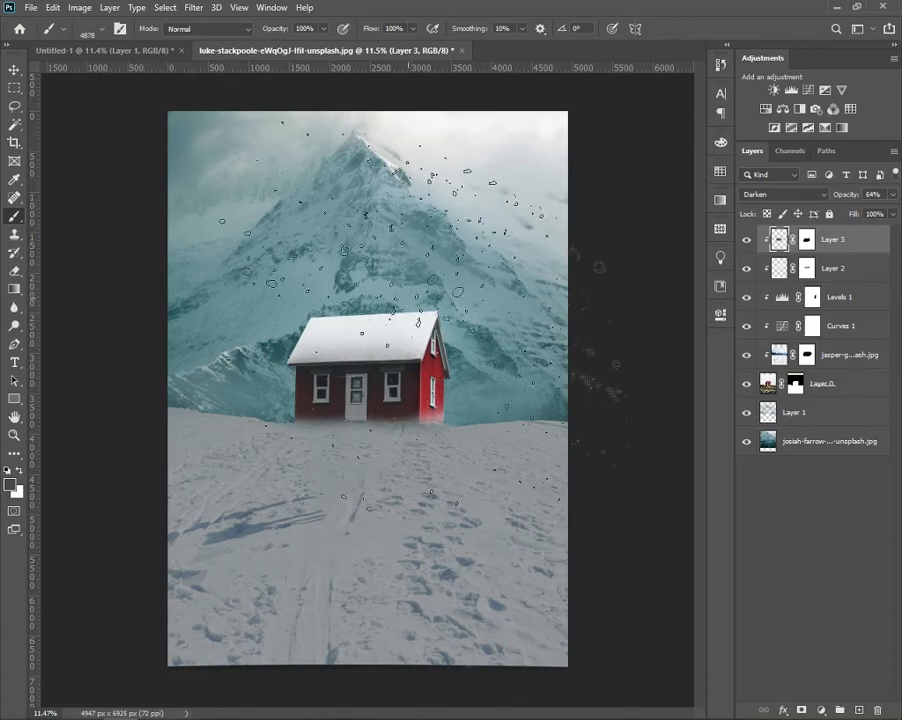
click(859, 709)
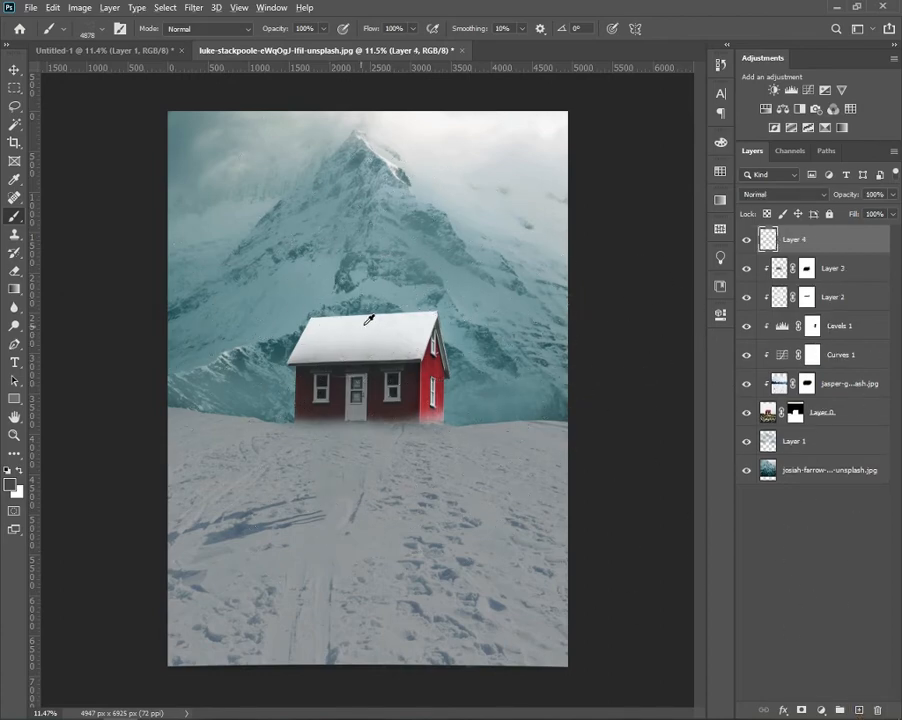
click(406, 270)
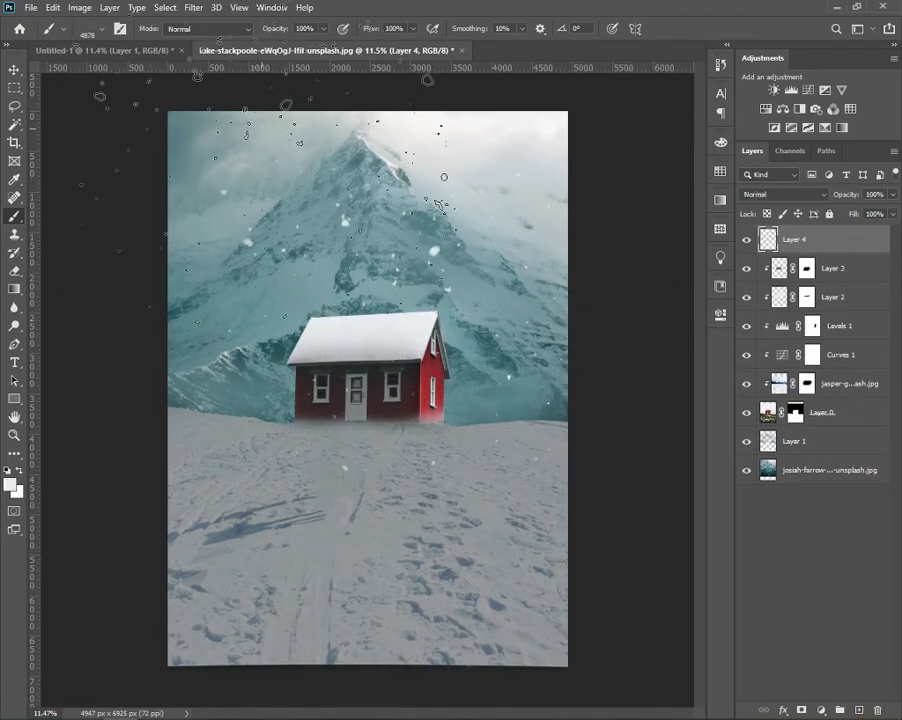
click(395, 537)
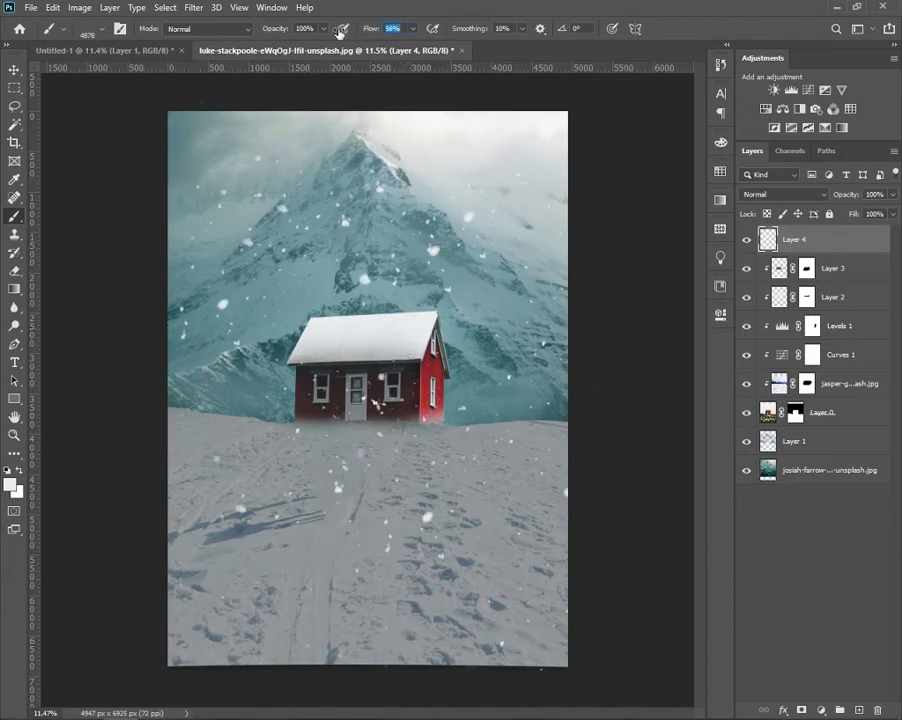
Set the brush flow to 34% and size to about 4190 px, and stamp fainter snowflakes across the whole scene
drag(339, 31, 352, 27)
scroll(378, 297, down, 2)
drag(398, 315, 363, 313)
click(427, 272)
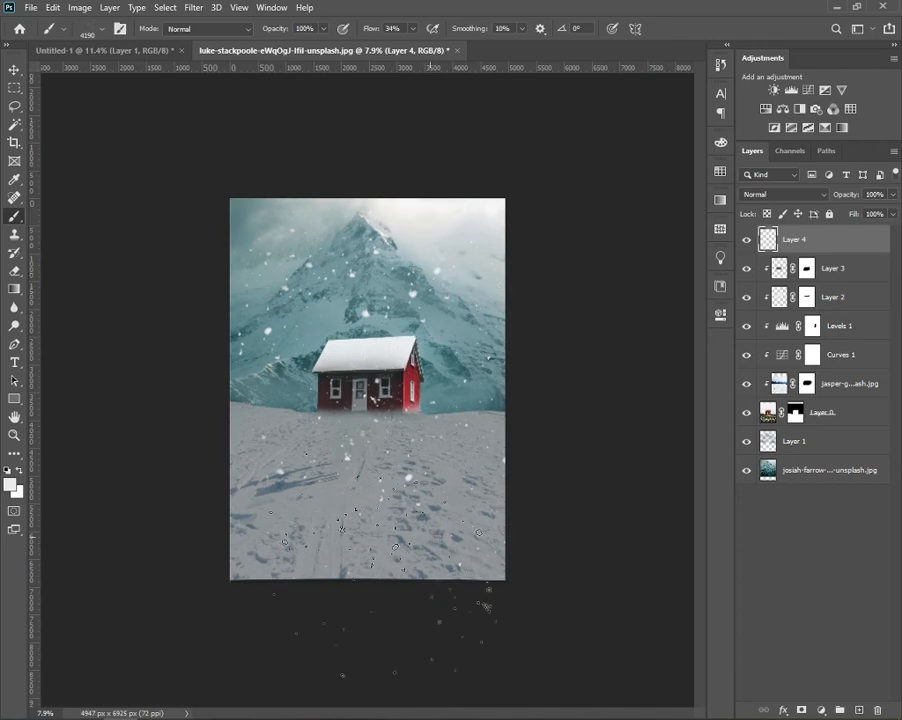
click(256, 489)
click(308, 306)
click(427, 385)
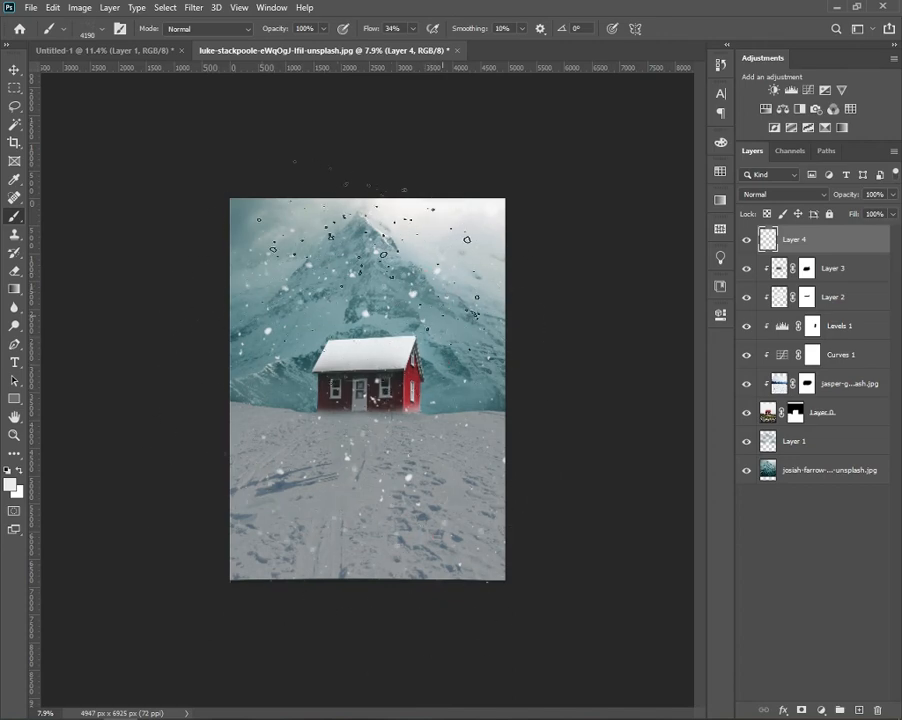
click(342, 457)
click(414, 425)
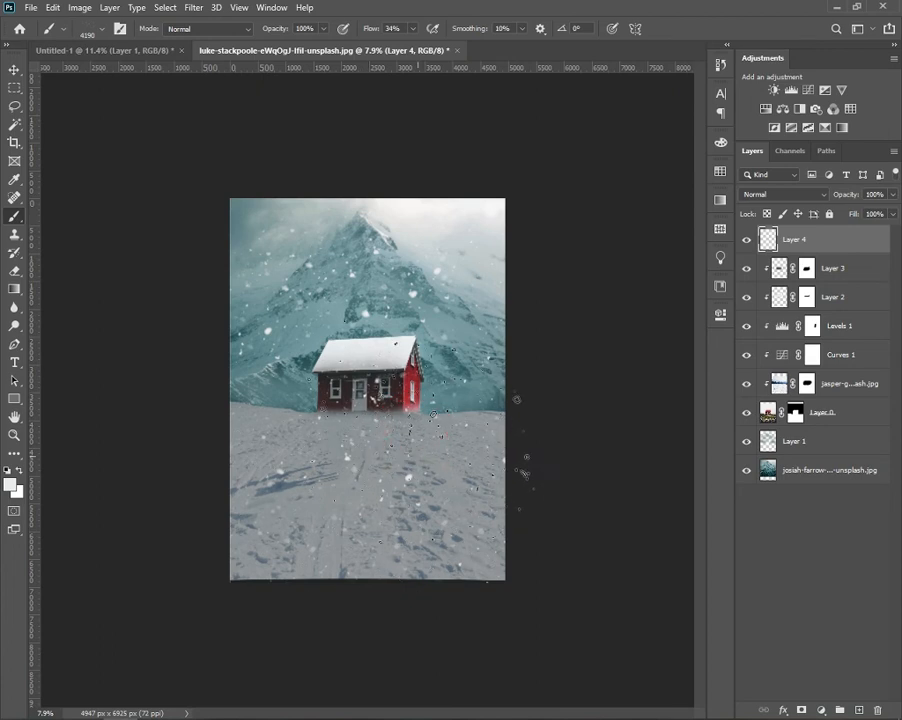
click(255, 416)
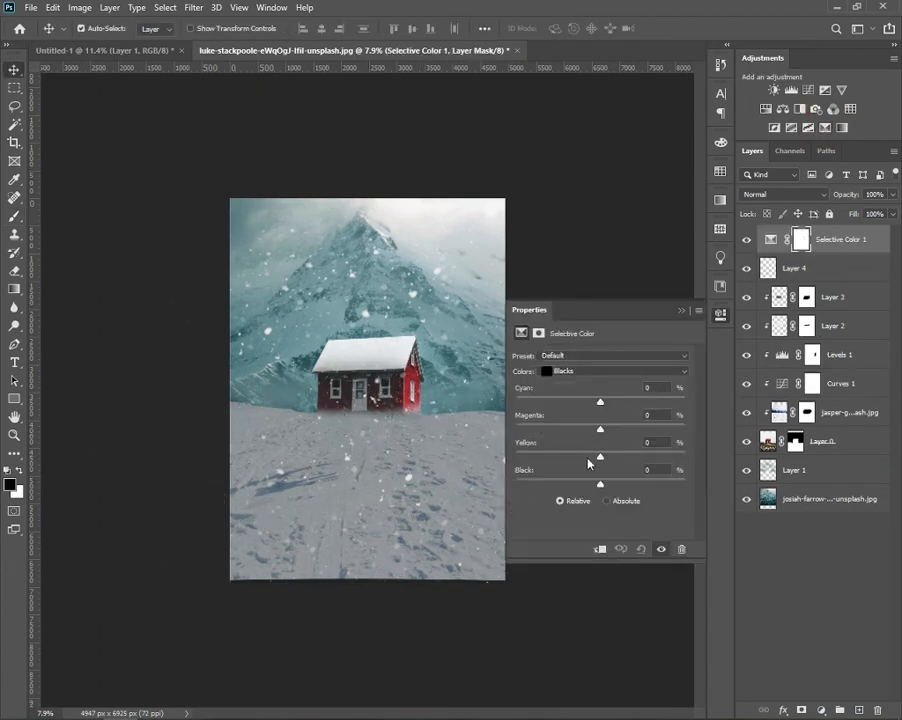
Add a Selective Color adjustment layer on top, set Black to -14% for Blacks and increase Cyan for Blues
click(587, 484)
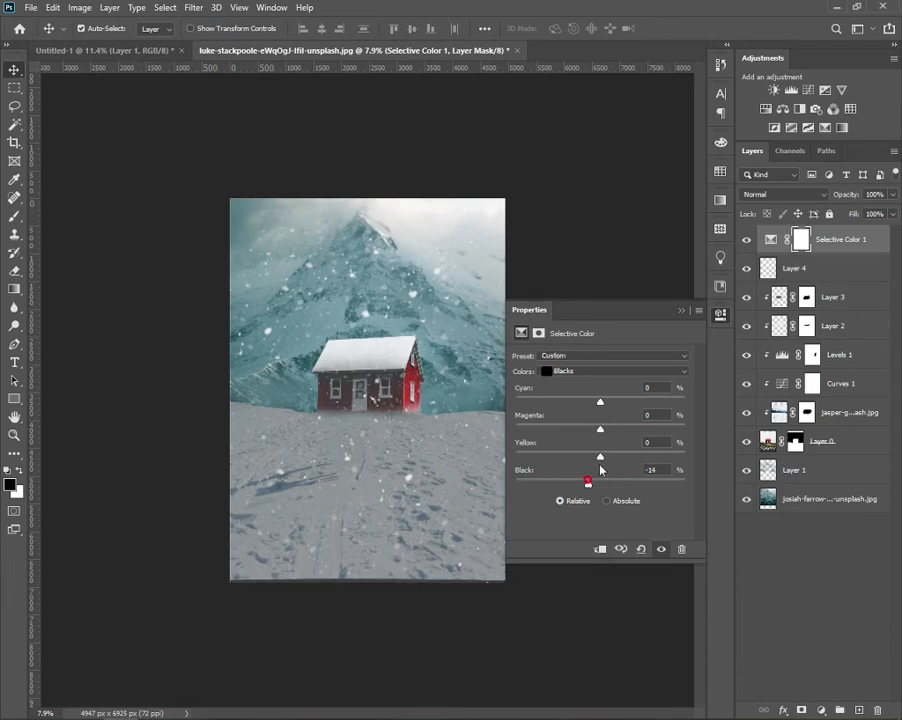
click(614, 370)
click(586, 424)
click(617, 402)
click(604, 372)
click(540, 429)
click(619, 401)
Slightly raise Cyan for Whites, set Cyan to +3% for Neutrals and fine-tune the Neutrals' Magenta and Yellow
click(596, 371)
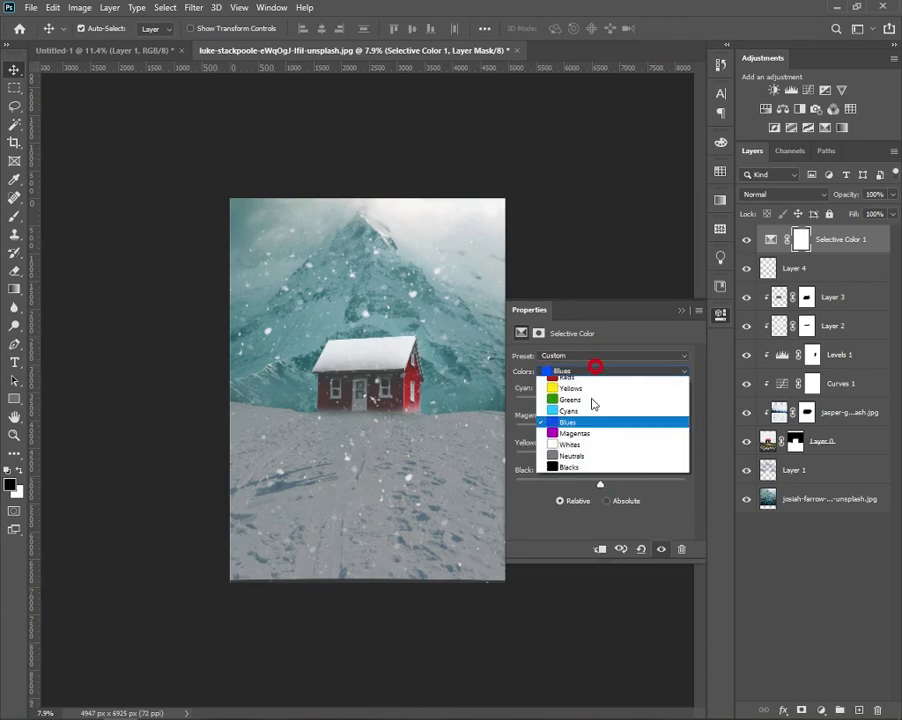
click(560, 442)
click(603, 402)
click(597, 372)
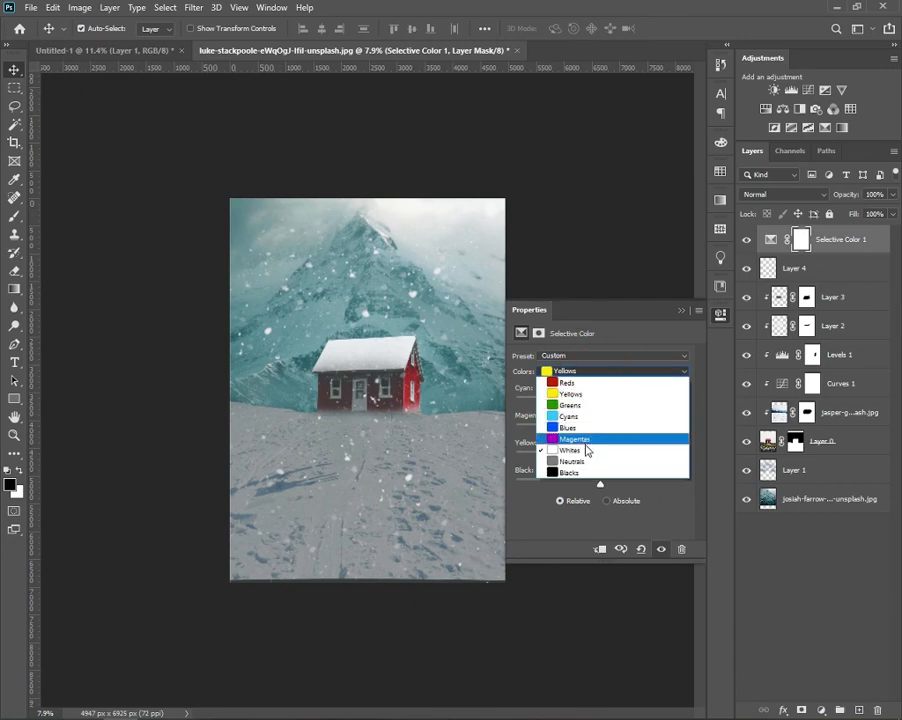
click(586, 463)
click(603, 402)
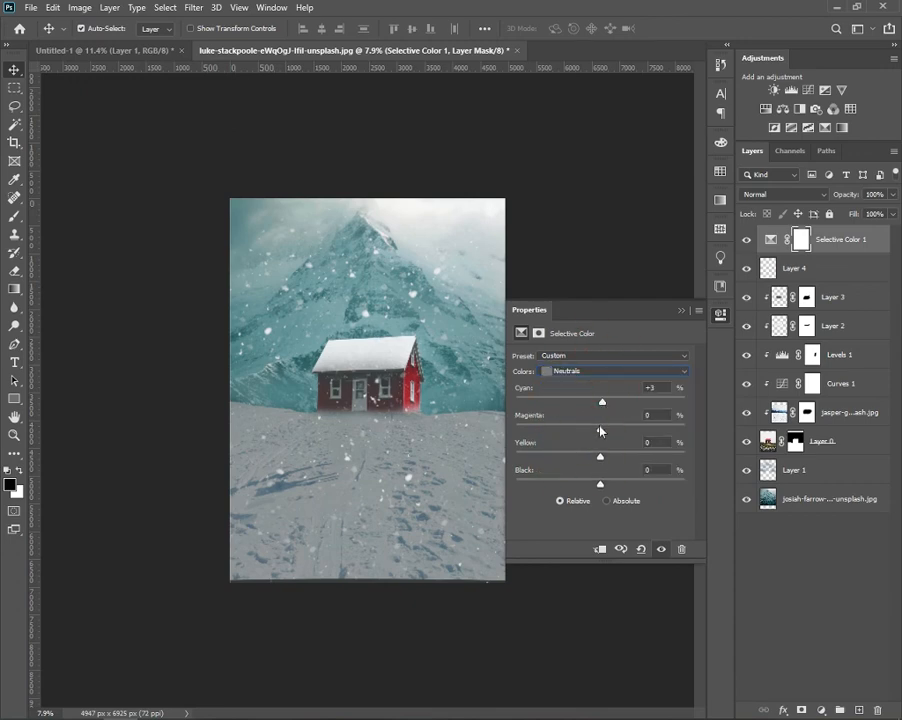
click(601, 429)
click(597, 457)
Set the Selective Color Reds to Cyan +23%, Magenta +18%, Yellow -17% and Black -12%, and collapse the adjustment settings
click(605, 370)
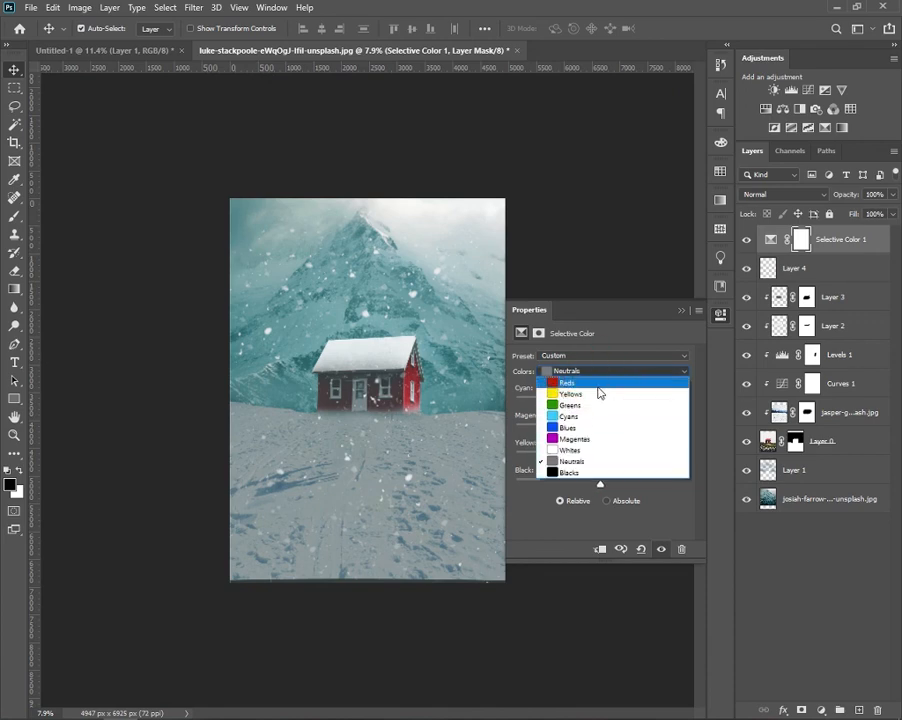
click(580, 382)
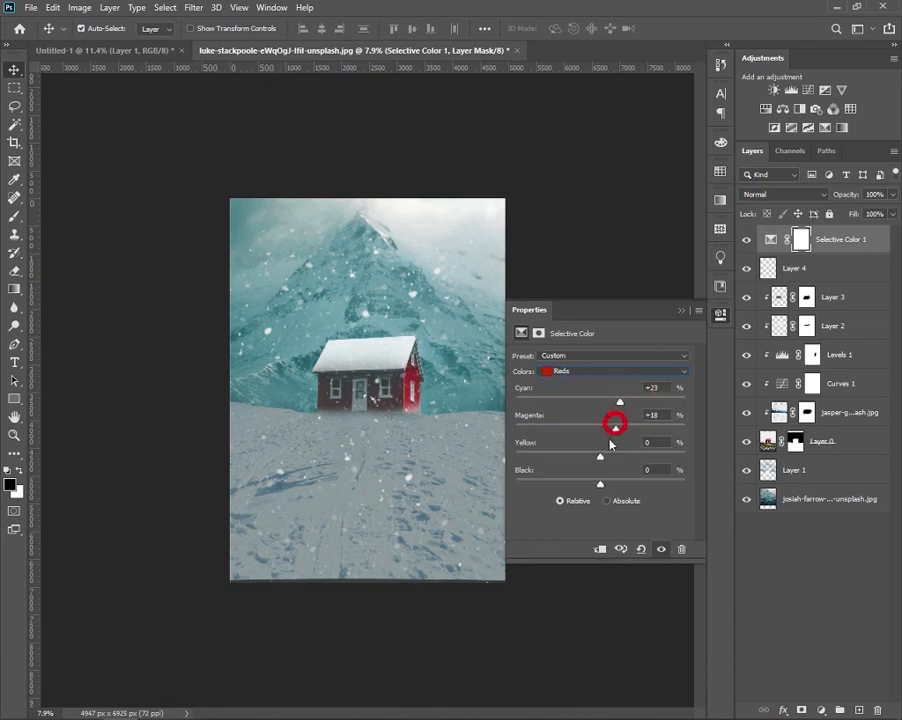
click(584, 484)
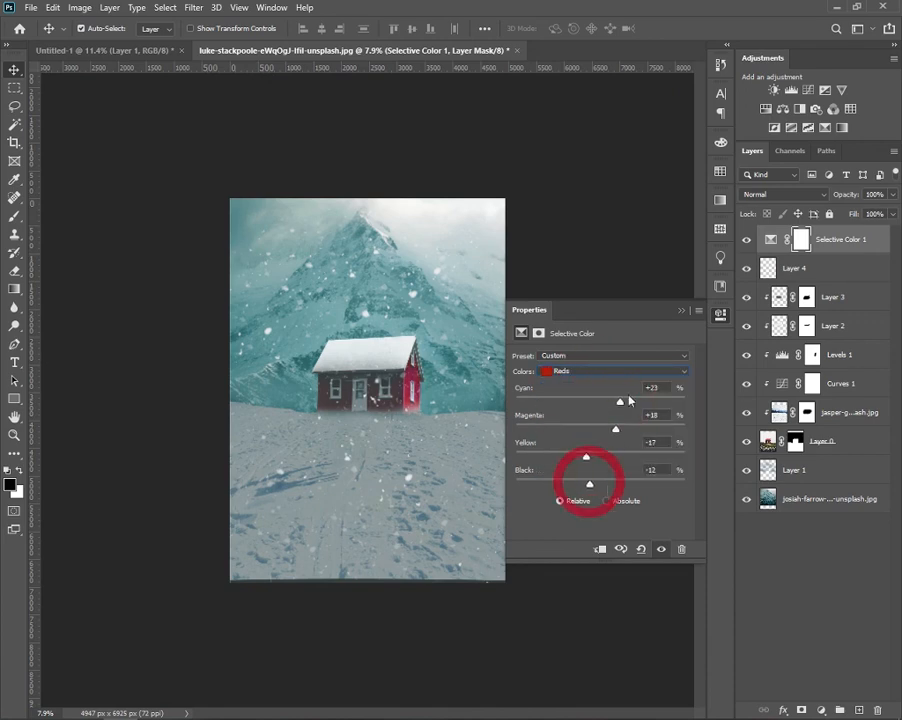
click(682, 311)
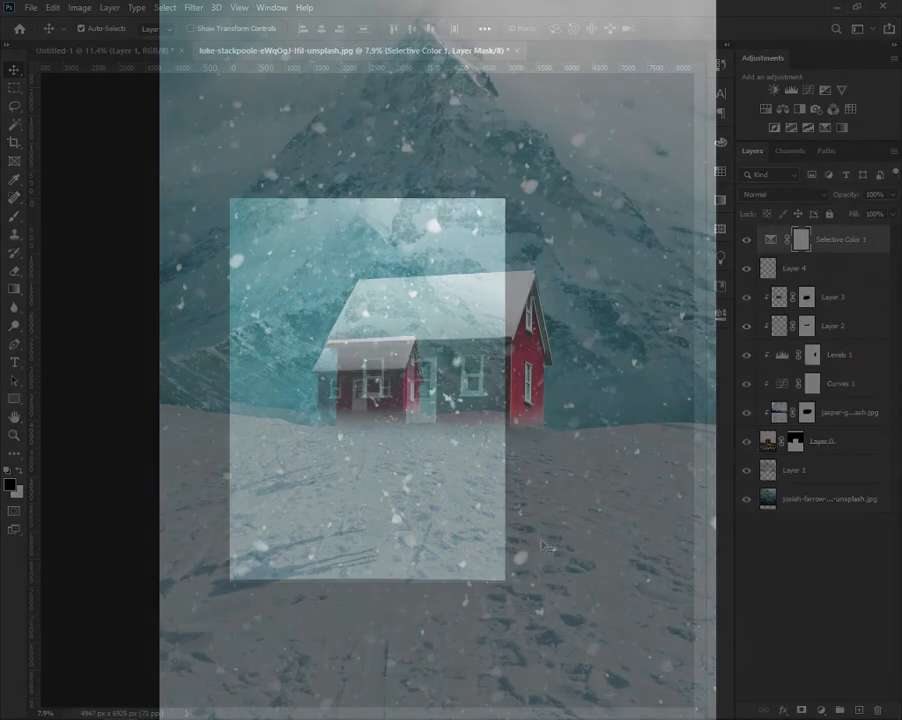